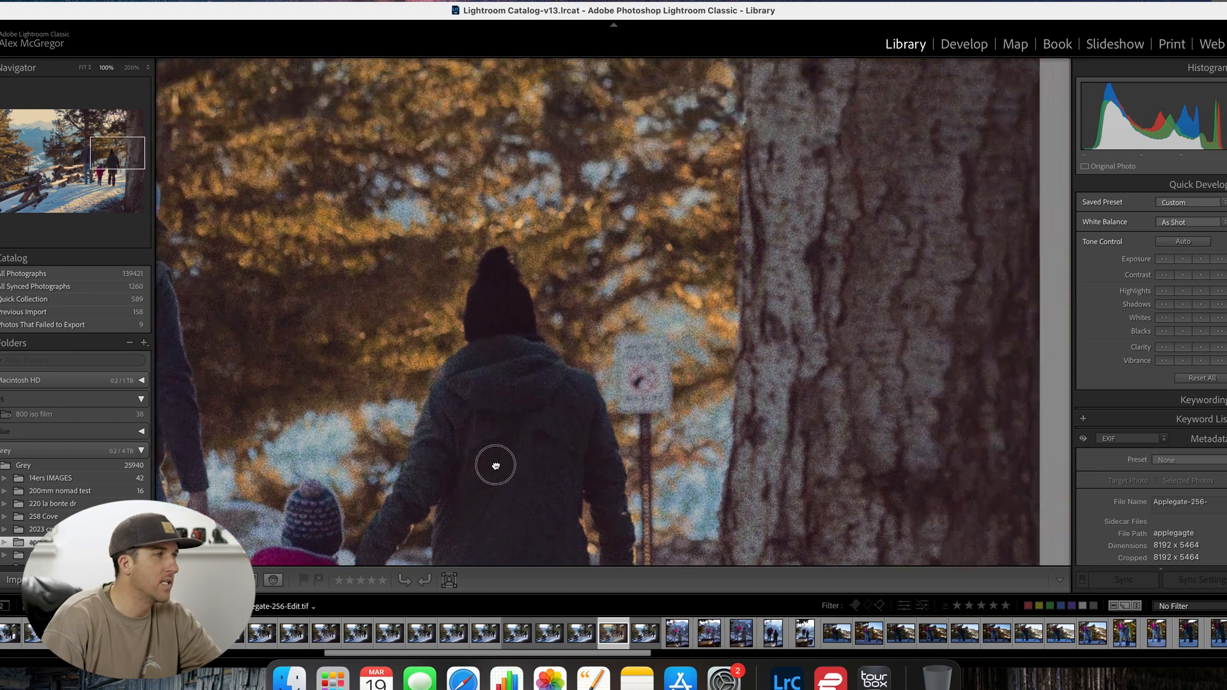
# Step: Inspect the grain on the people, snow and fence in the edited photo at 100%, and return to the full view
pyautogui.moveTo(328, 375); pyautogui.dragTo(455, 195)
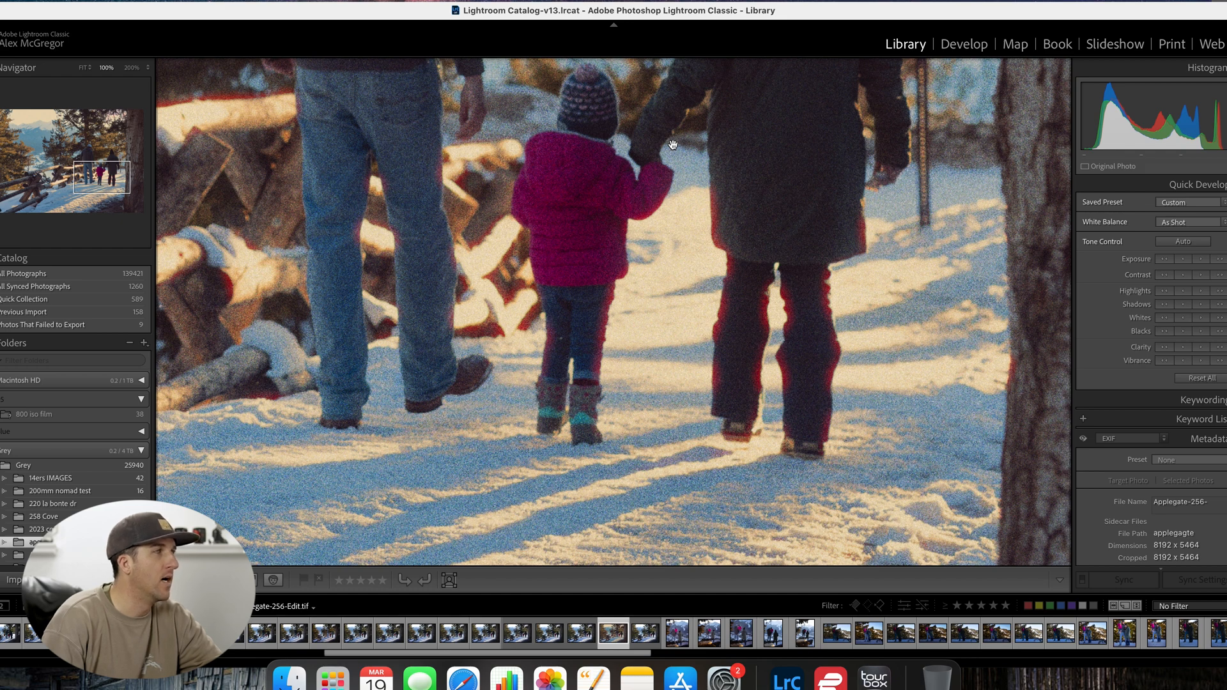
pyautogui.moveTo(203, 175); pyautogui.dragTo(925, 243)
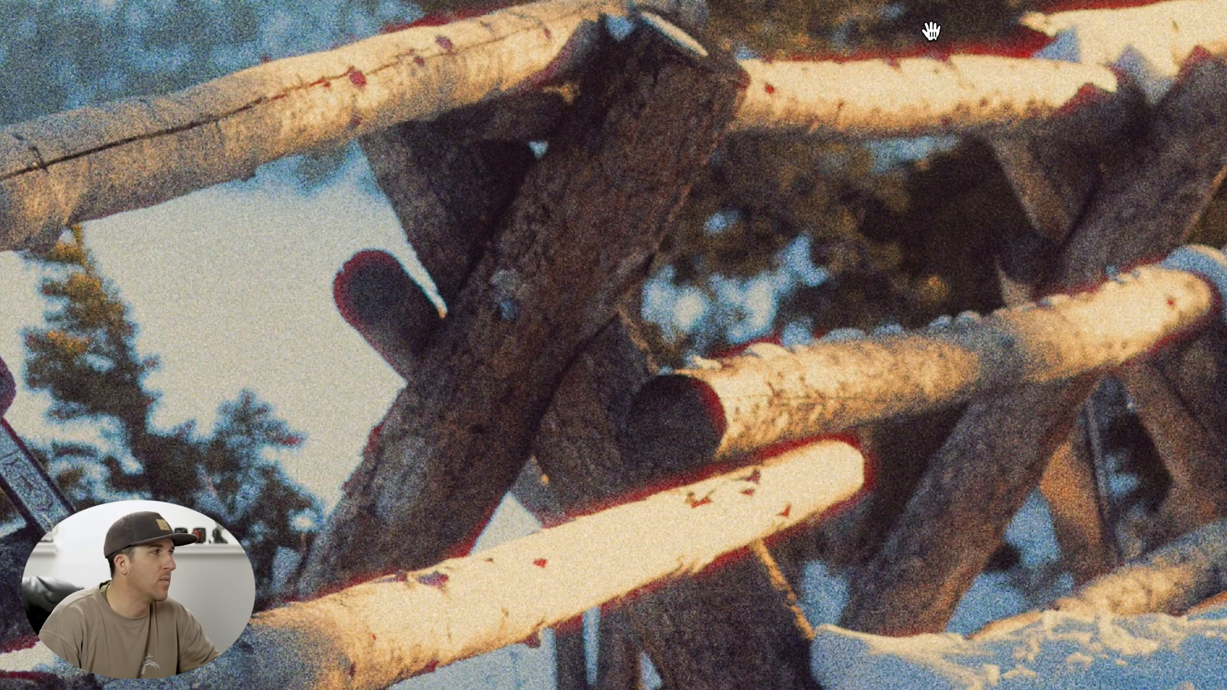
pyautogui.moveTo(944, 31); pyautogui.dragTo(918, 142)
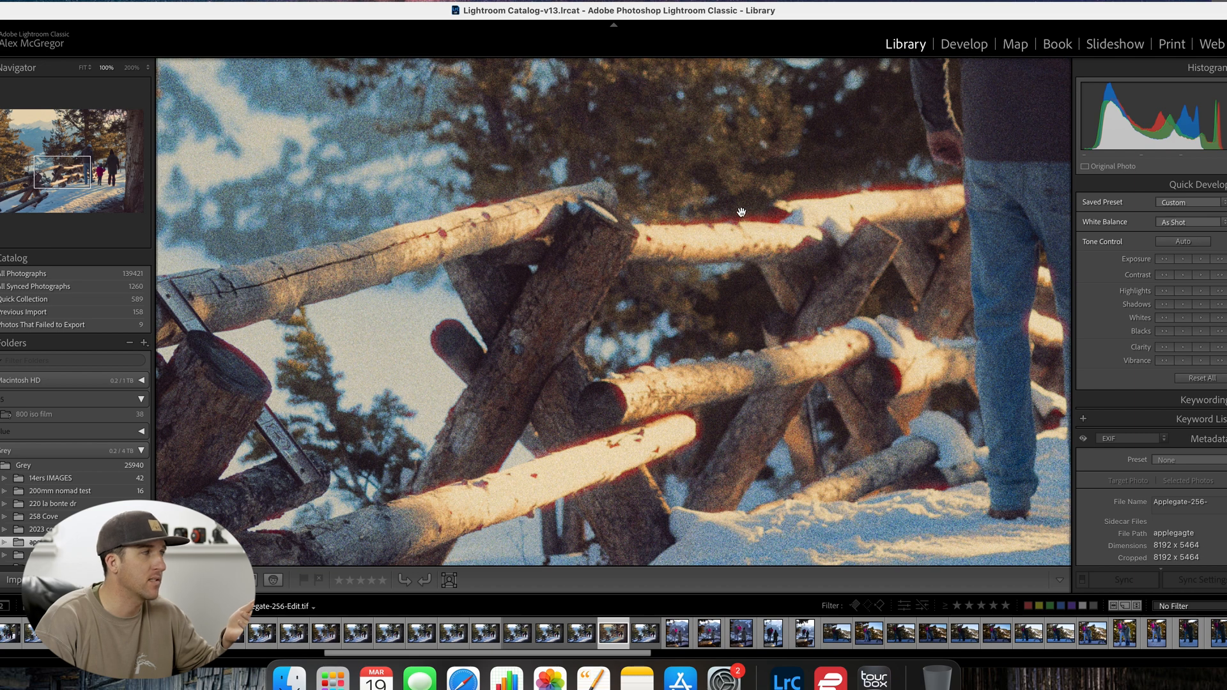
pyautogui.click(644, 236)
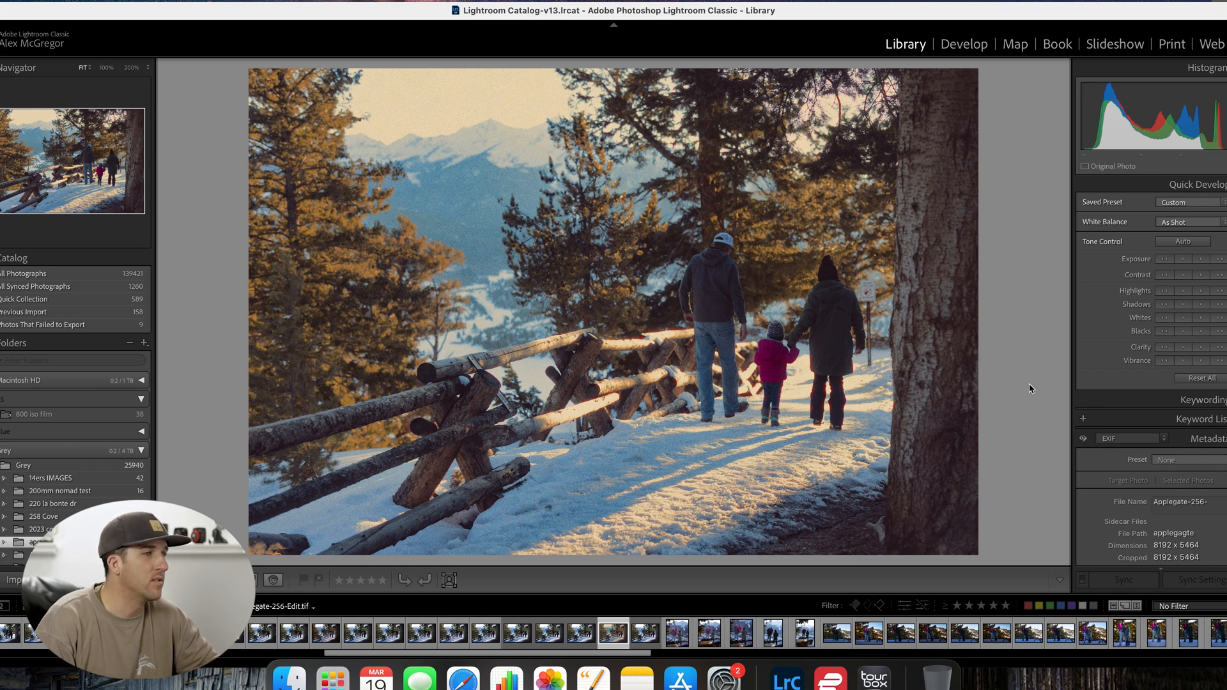
# Step: Select the unprocessed Applegate-256-Edit-2.tif copy of the photo and open it for editing in the Dehancer plugin
pyautogui.click(645, 634)
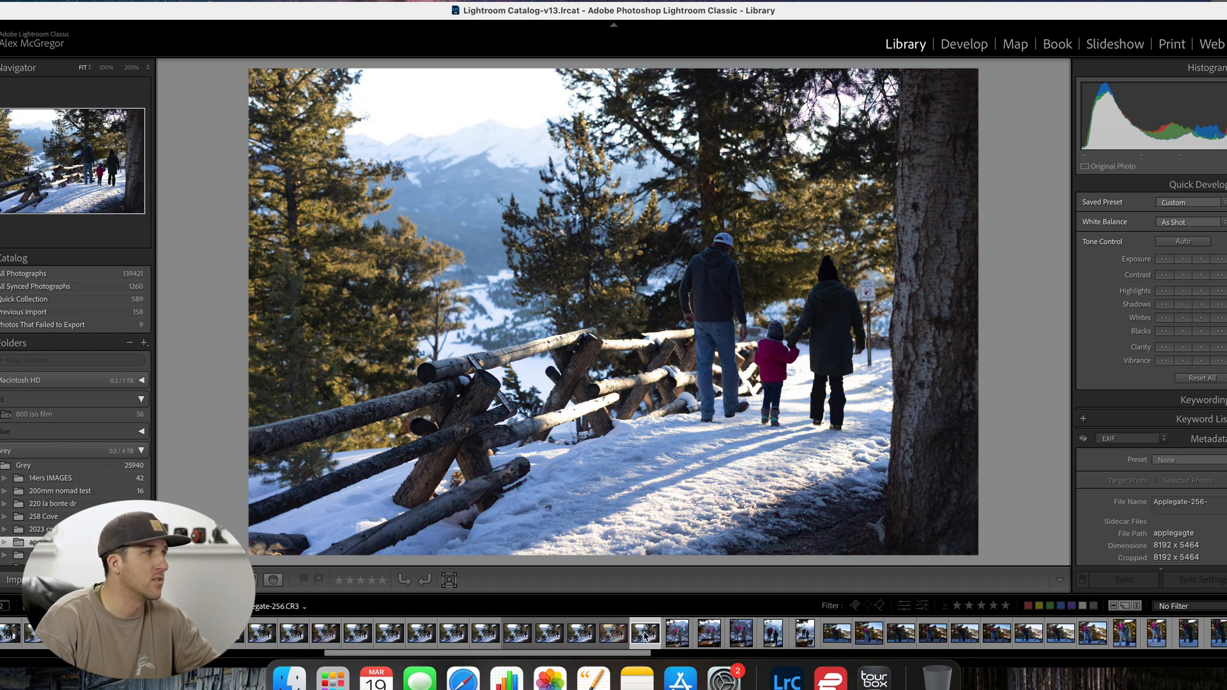
pyautogui.press('Left')
pyautogui.rightClick(593, 278)
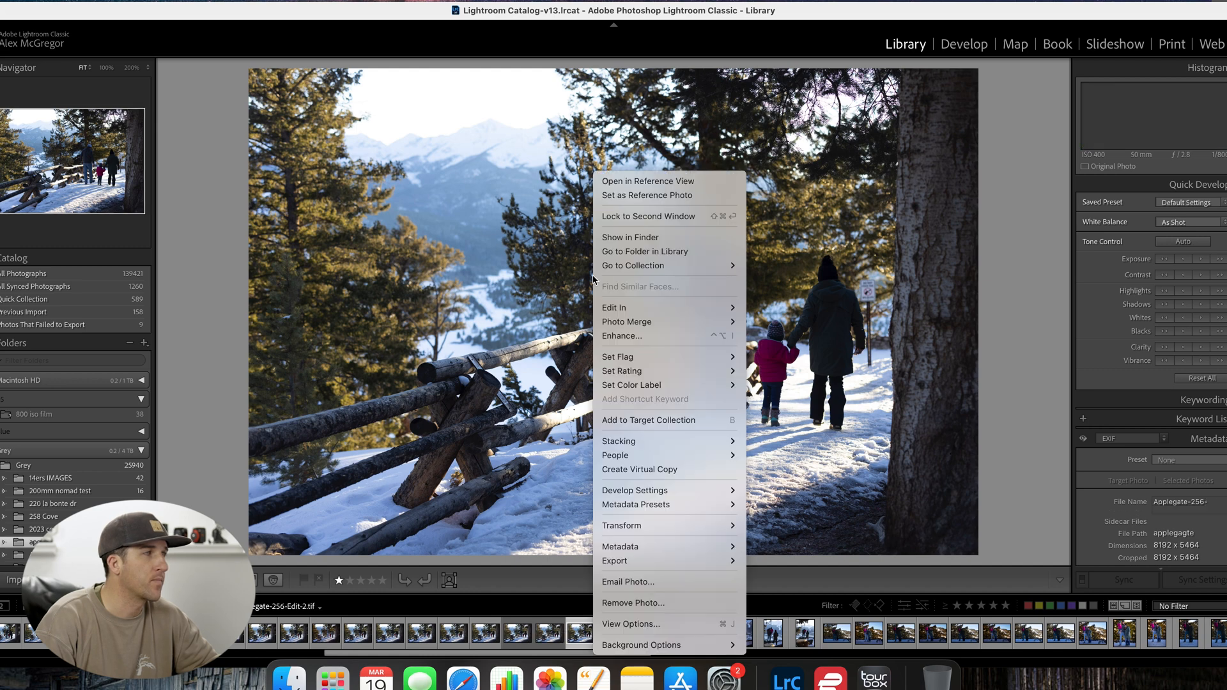
pyautogui.moveTo(639, 308)
pyautogui.click(806, 329)
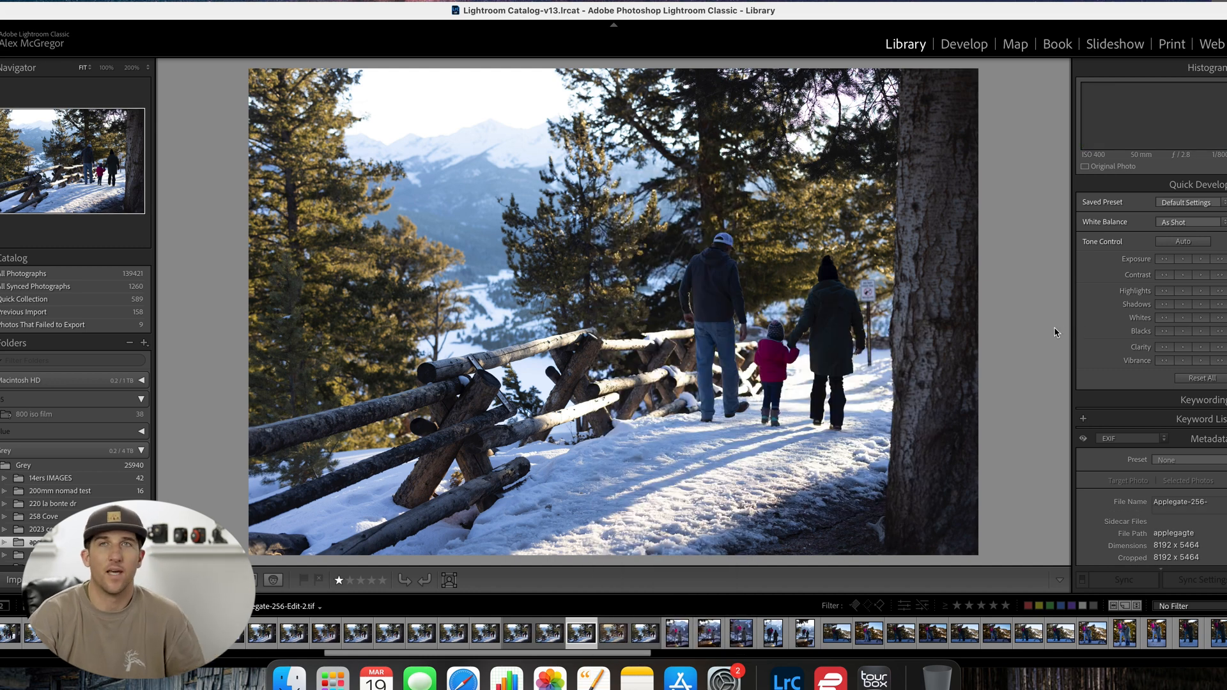
pyautogui.click(698, 317)
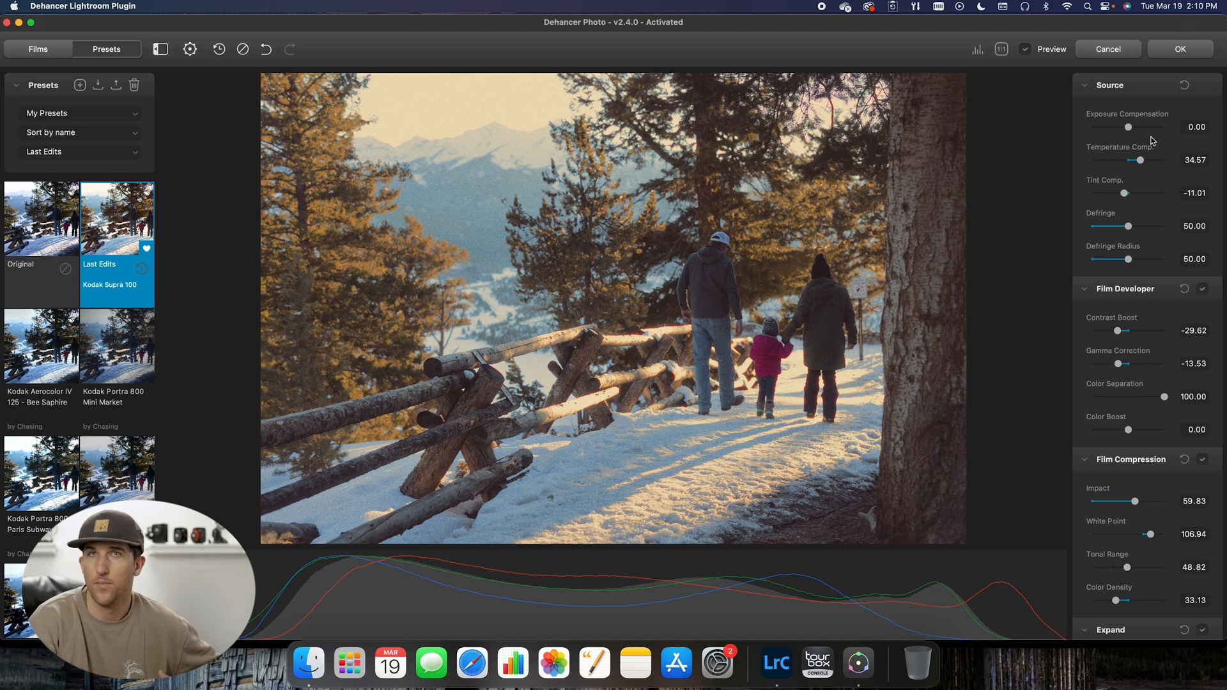
# Step: Try a slight change to the source exposure compensation and reset it to 0.00
pyautogui.moveTo(1129, 131); pyautogui.dragTo(1131, 137)
pyautogui.doubleClick(1131, 128)
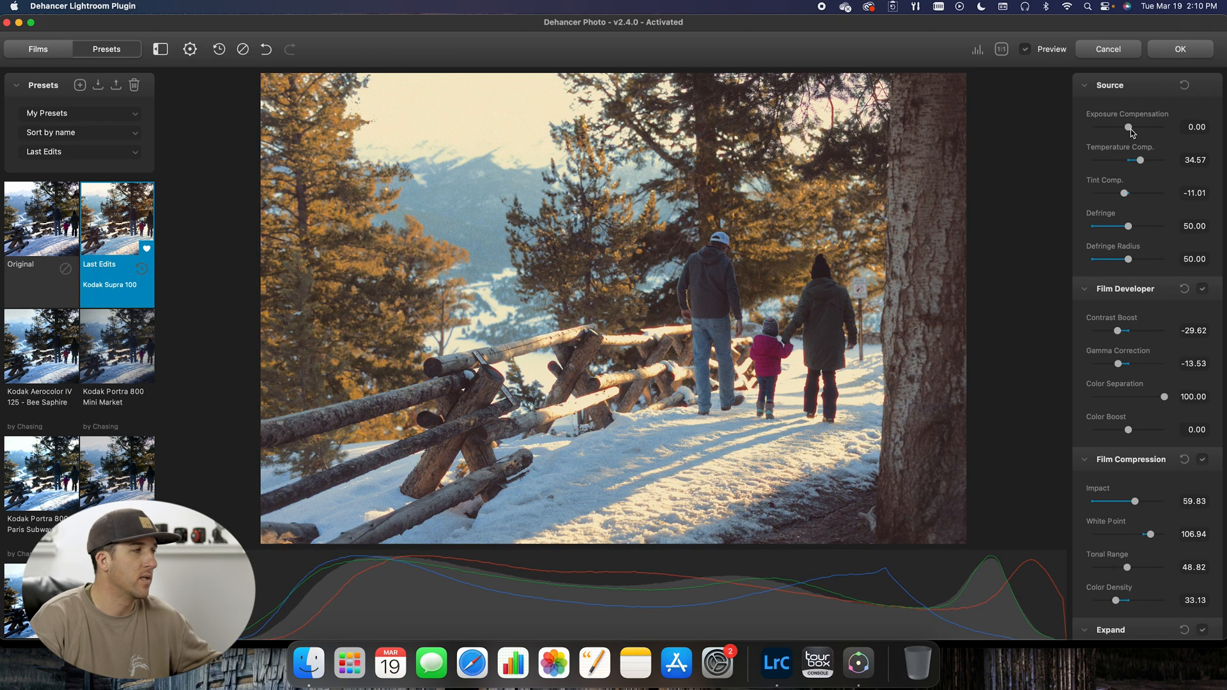
# Step: Compare the preview size with the histogram hidden and shown, leaving the histogram displayed
pyautogui.click(979, 52)
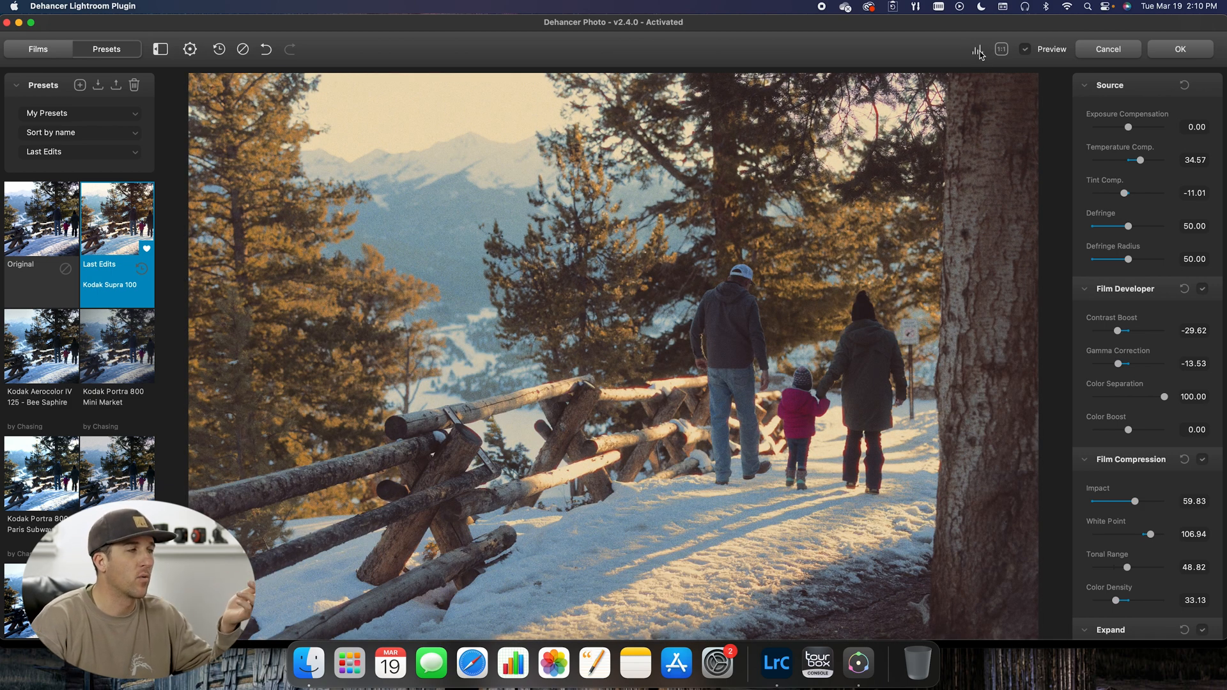
pyautogui.click(979, 53)
pyautogui.click(979, 53)
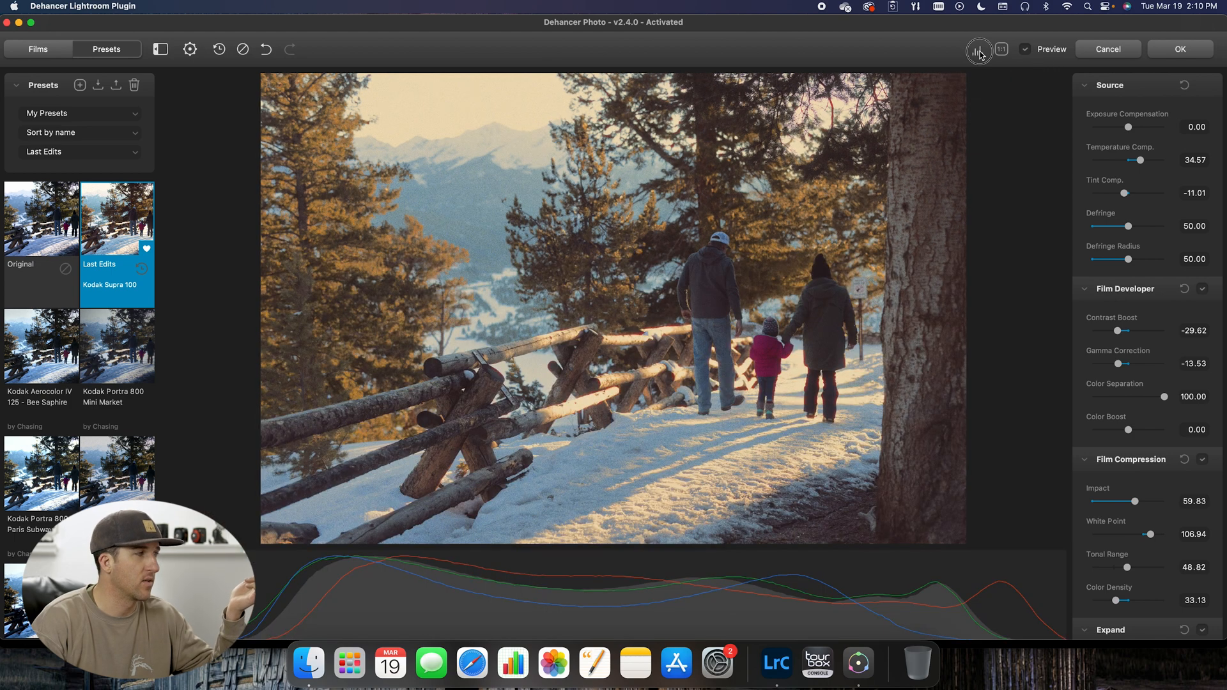
pyautogui.click(979, 52)
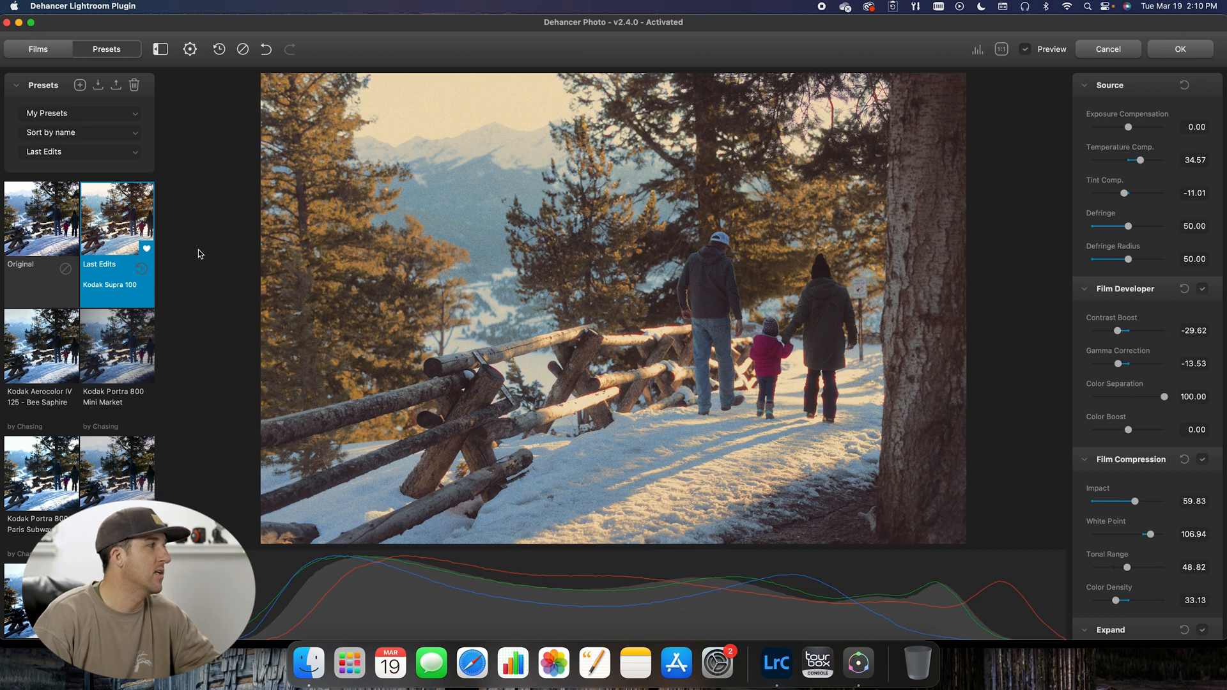
# Step: Compare the Original, Portra 800 Mini Market, Aerocolor IV 125, Portra 800 Paris and Pro Image 100 presets, and return to Last Edits
pyautogui.click(32, 210)
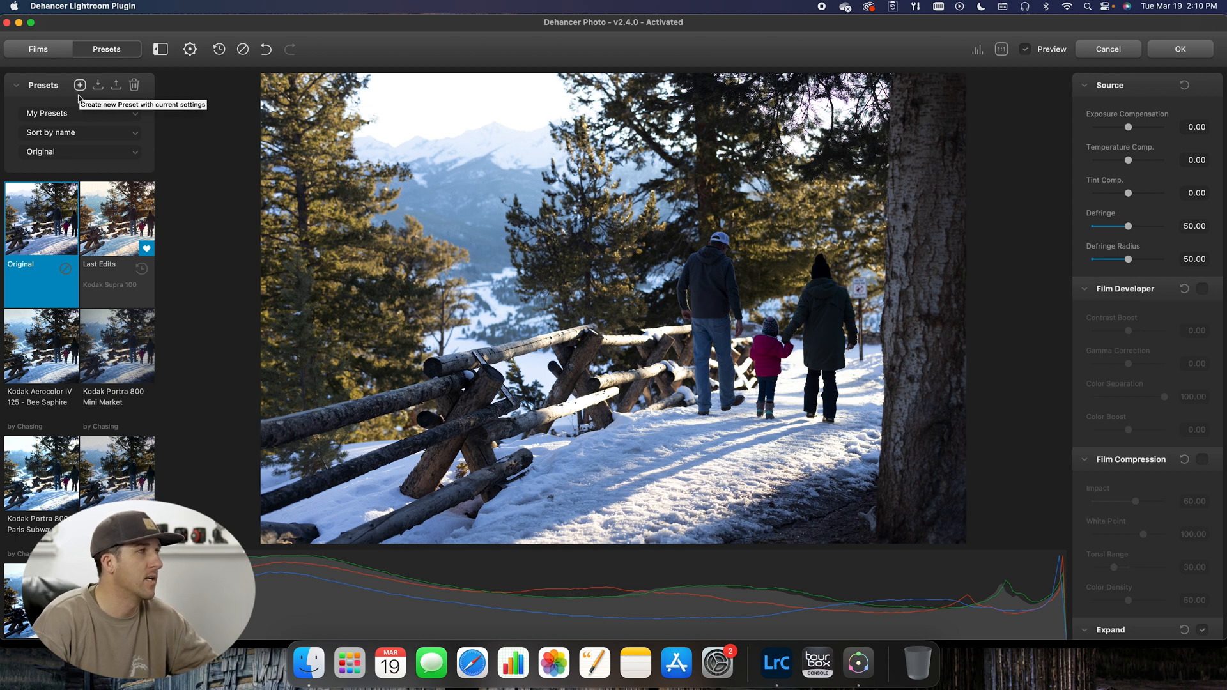
pyautogui.click(111, 351)
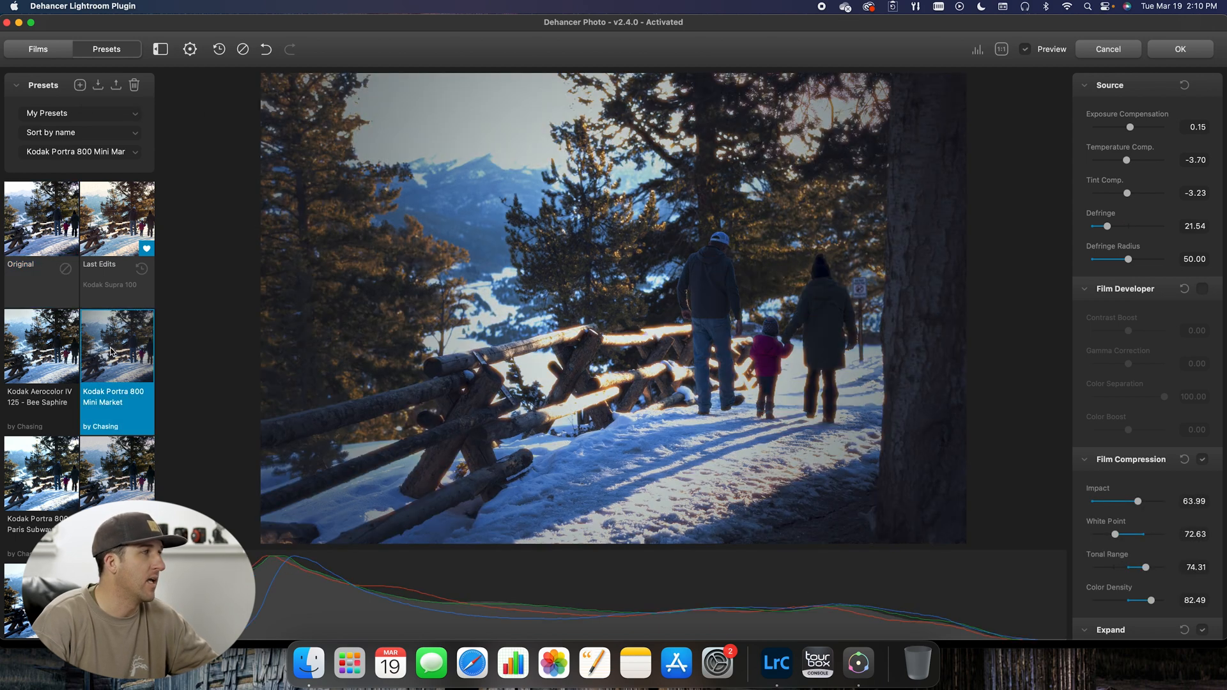
pyautogui.click(38, 366)
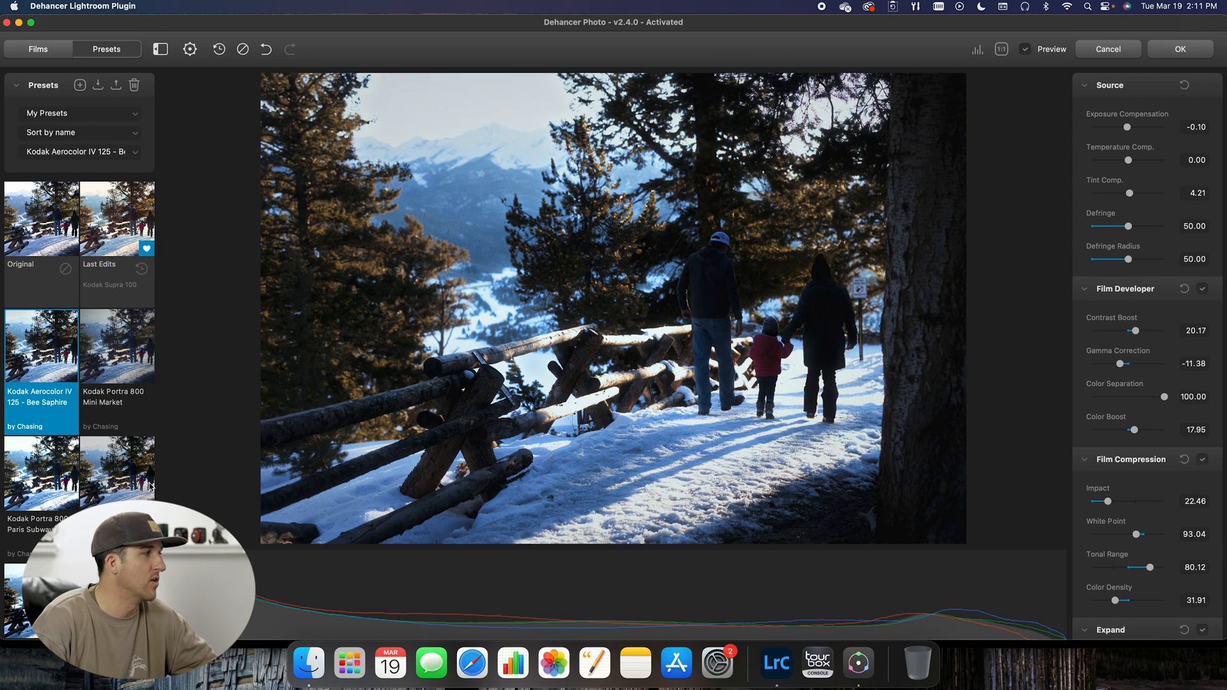
pyautogui.click(72, 478)
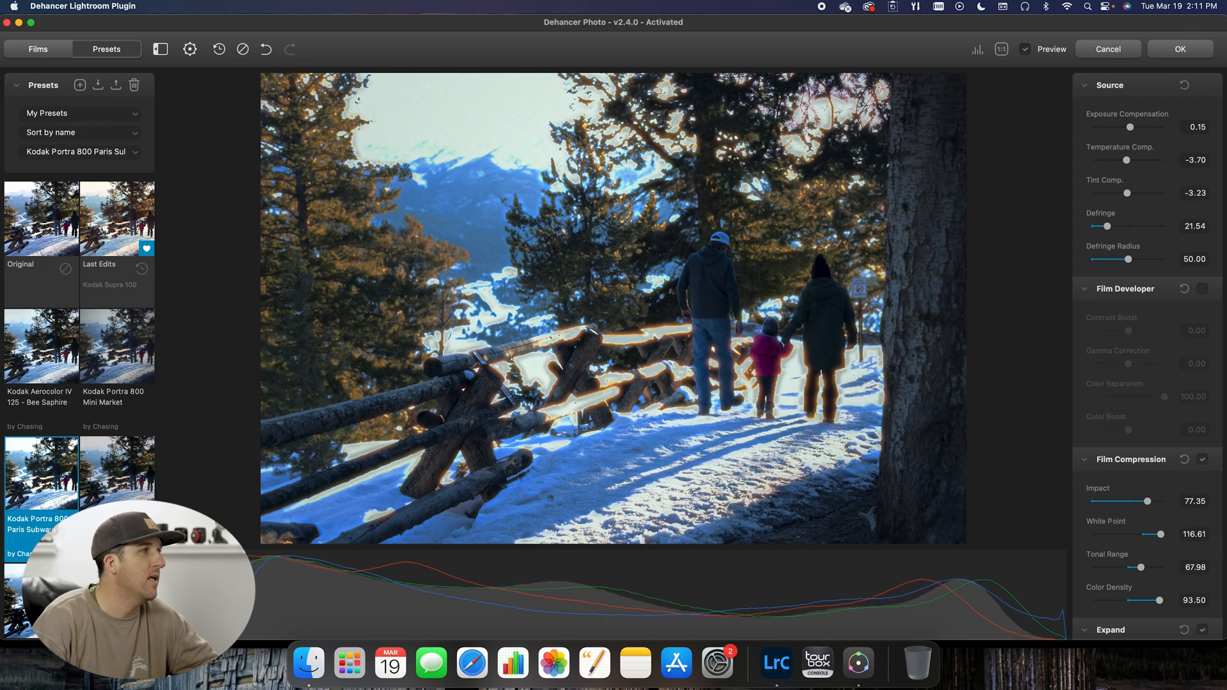
pyautogui.click(42, 601)
pyautogui.scroll(3, 81, 479)
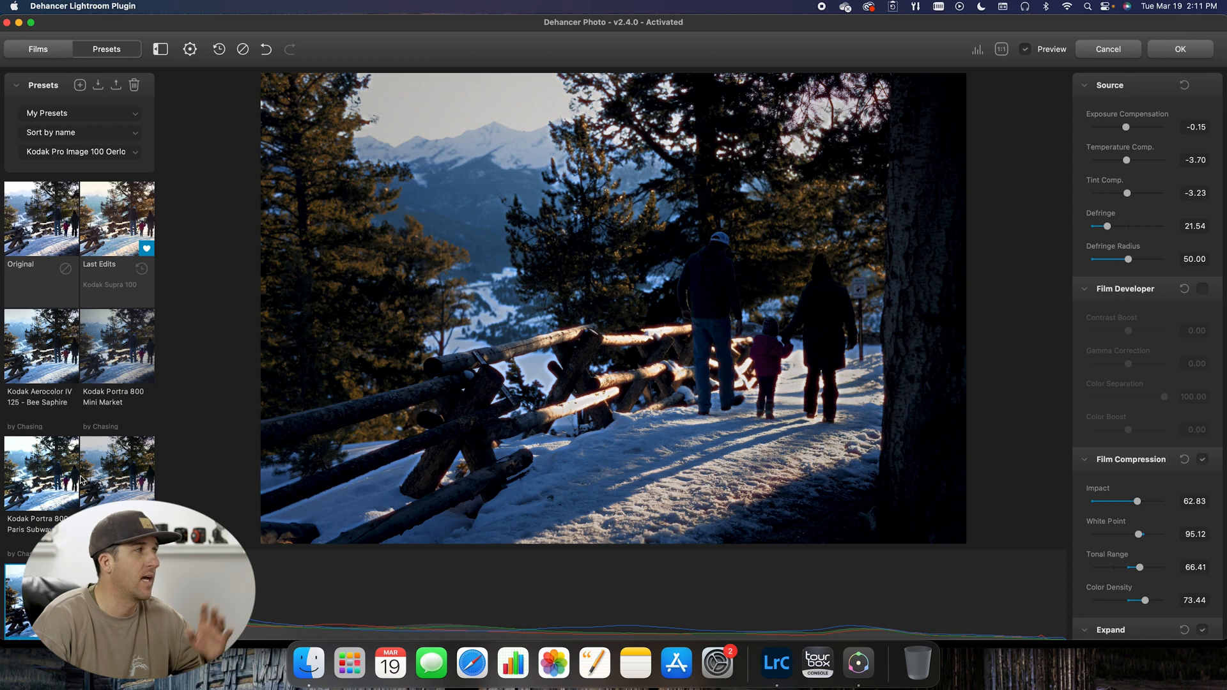
pyautogui.click(107, 216)
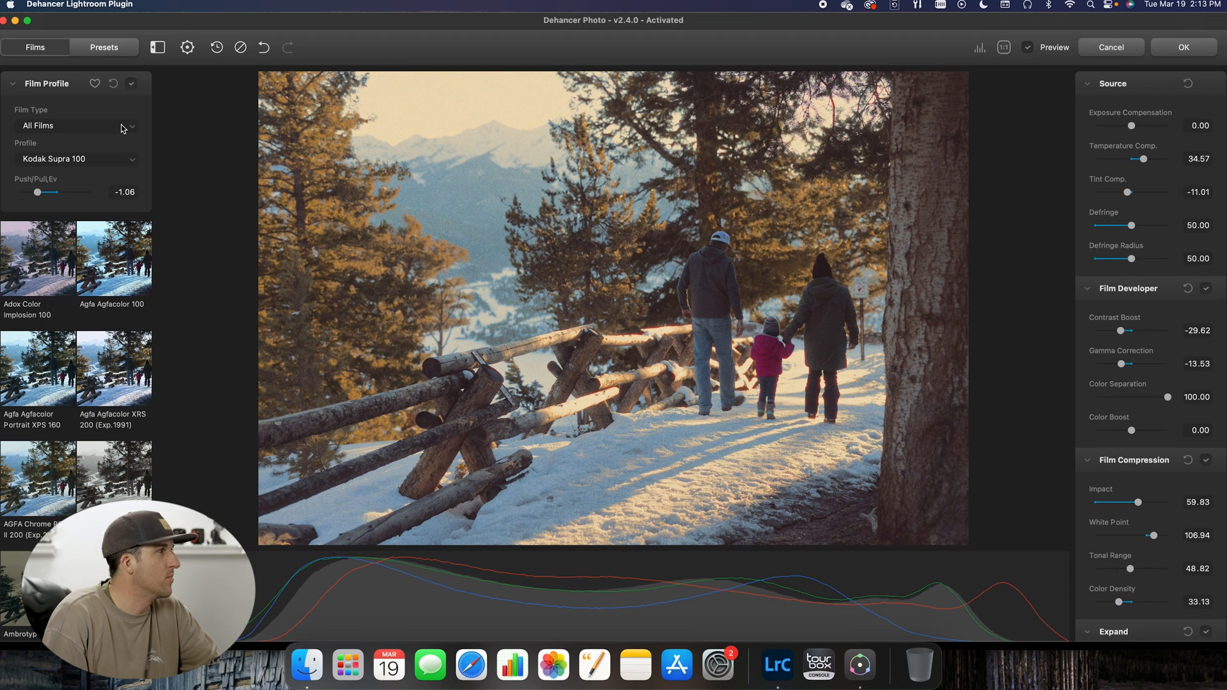
# Step: Filter the film profiles by the Color Negative type and browse the stocks around Kodak Supra 100
pyautogui.click(135, 131)
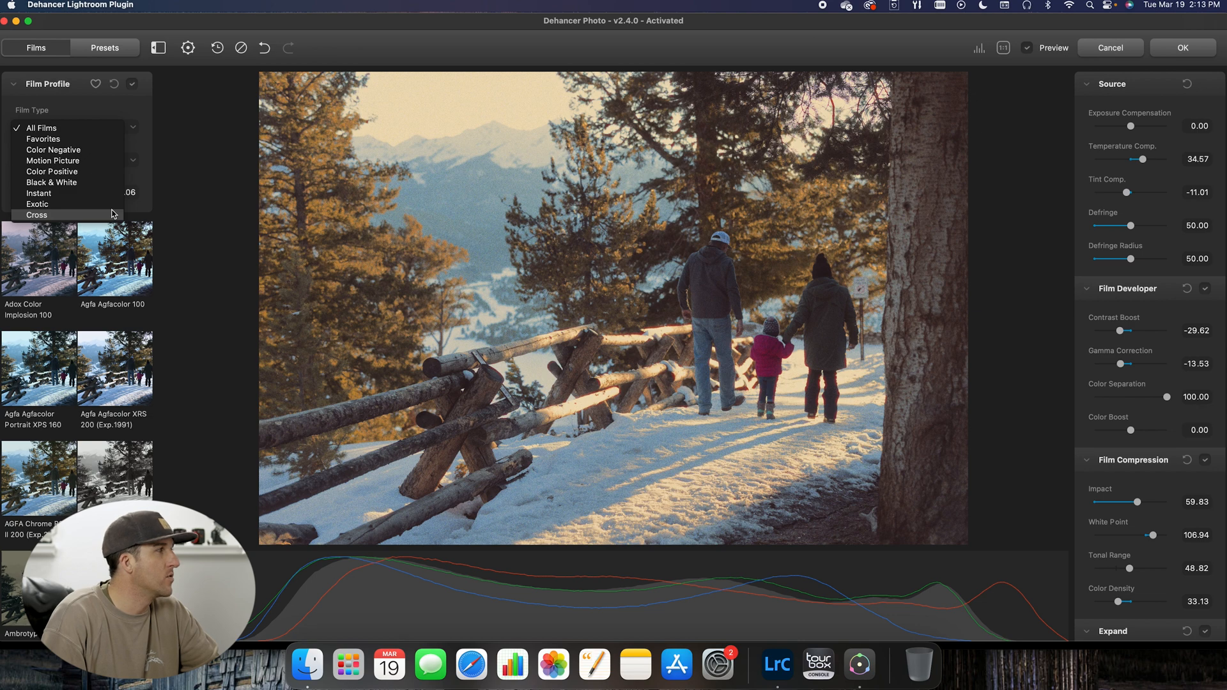
pyautogui.click(89, 150)
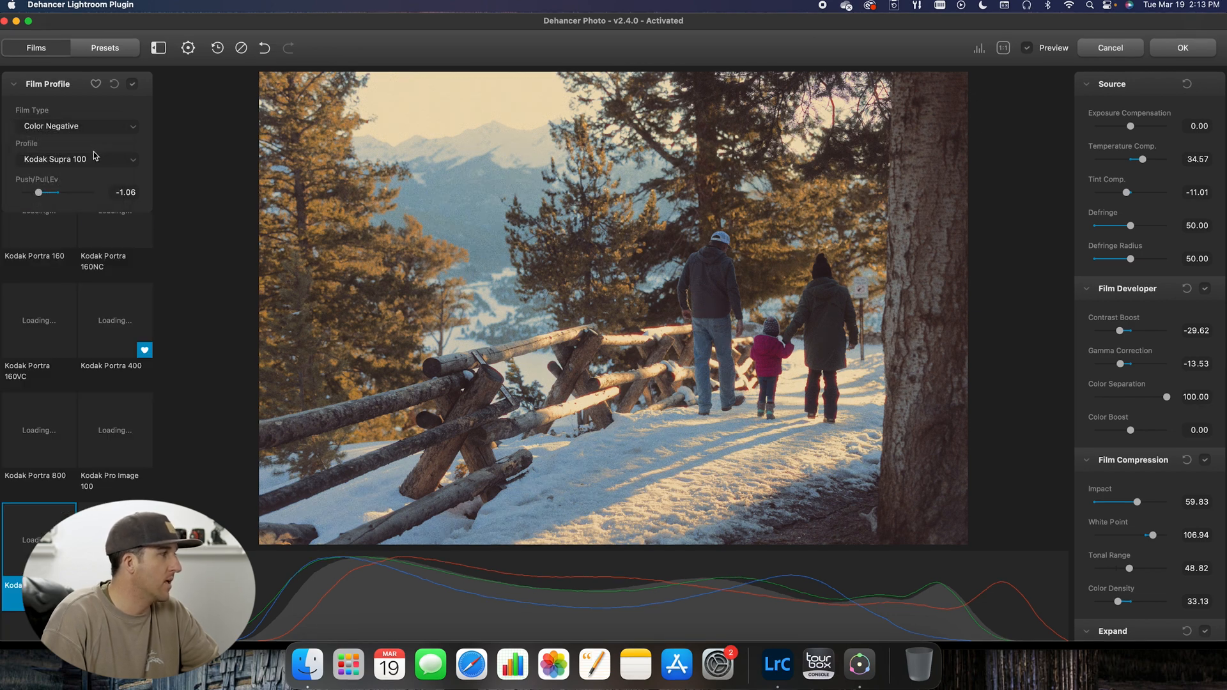
pyautogui.scroll(-3, 111, 455)
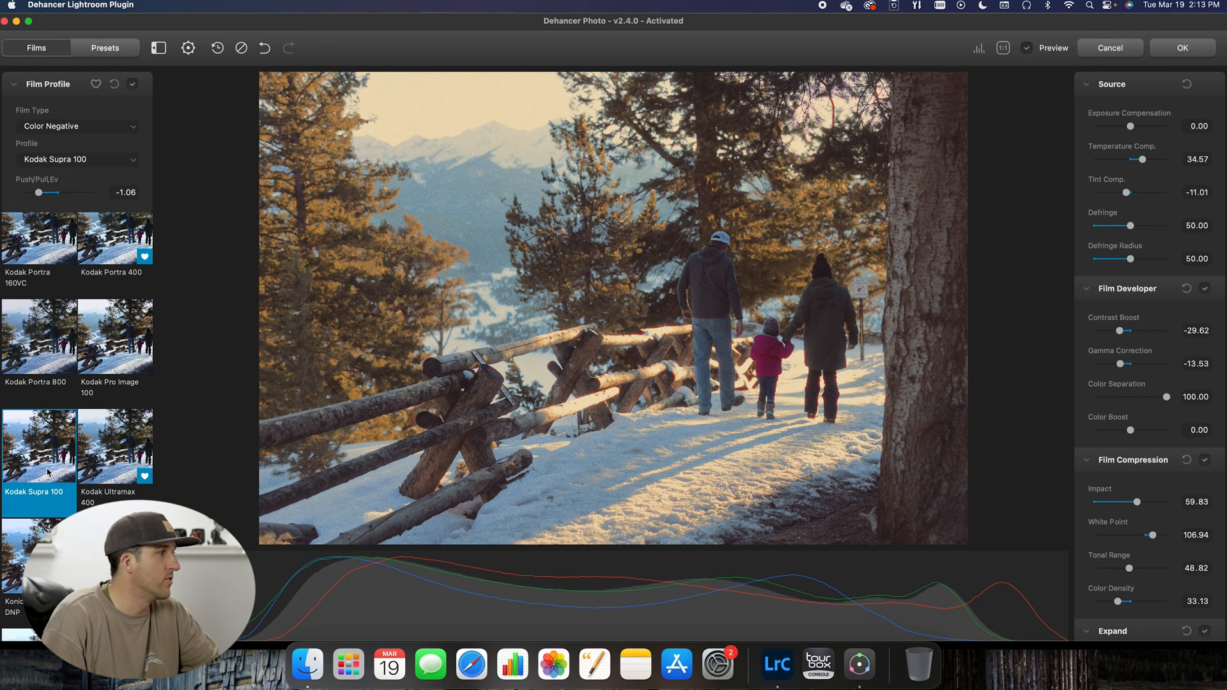
pyautogui.scroll(-1, 55, 451)
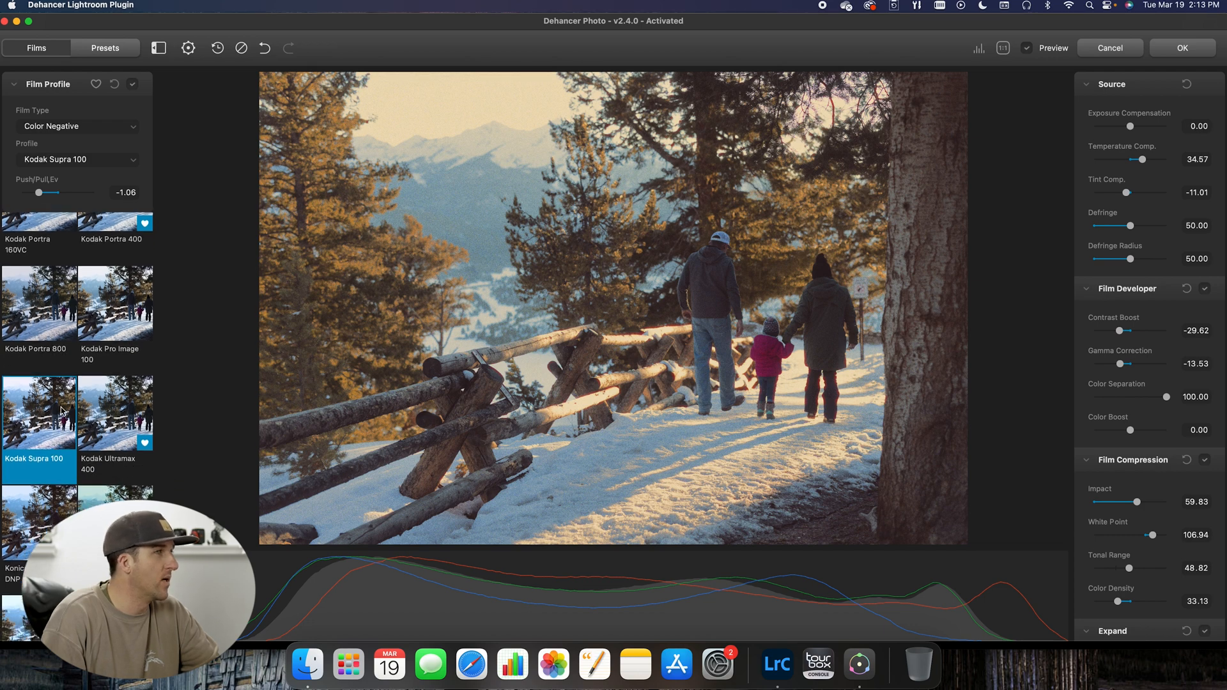
pyautogui.scroll(-2, 64, 410)
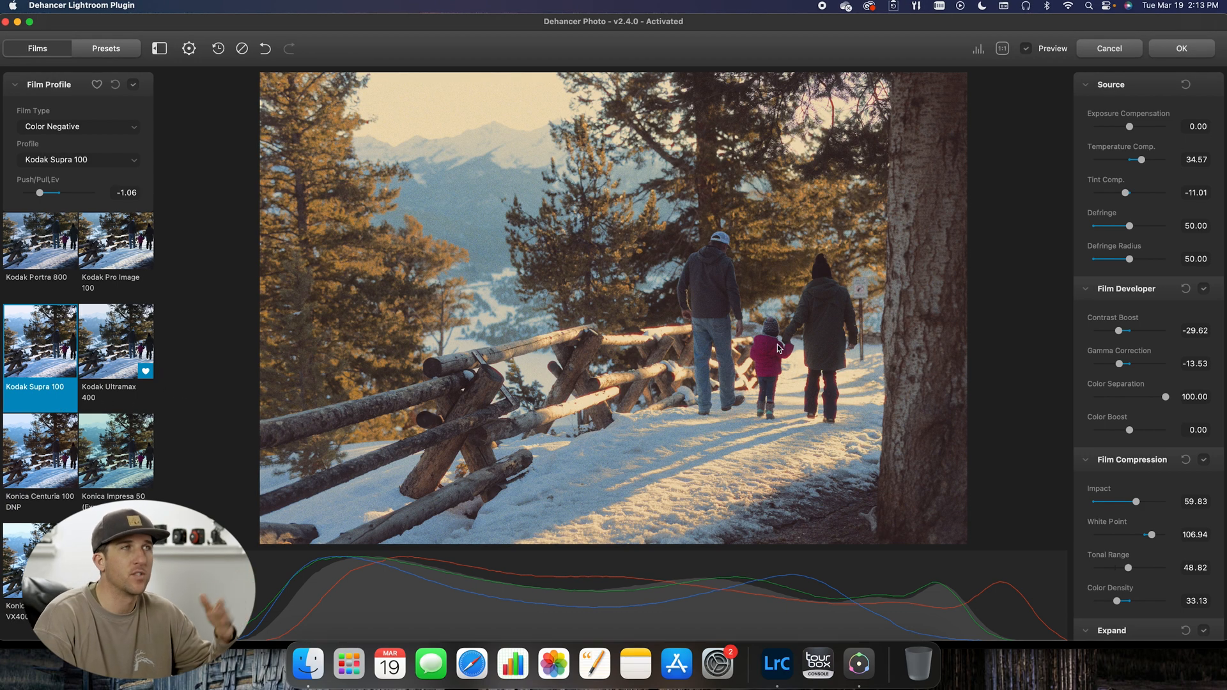
pyautogui.scroll(-2, 1161, 151)
pyautogui.scroll(2, 1161, 152)
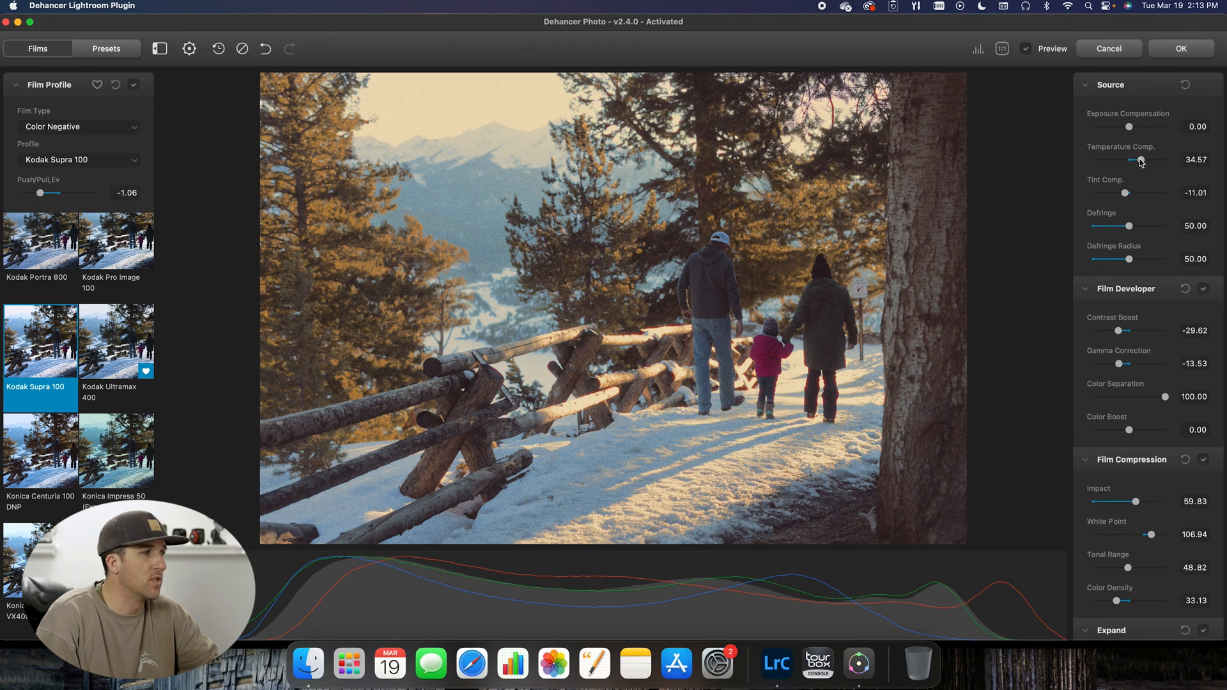
# Step: Set the source temperature compensation to 34.60 and the tint compensation to -11.69
pyautogui.moveTo(1142, 161); pyautogui.dragTo(1140, 163)
pyautogui.moveTo(1141, 161); pyautogui.dragTo(1142, 162)
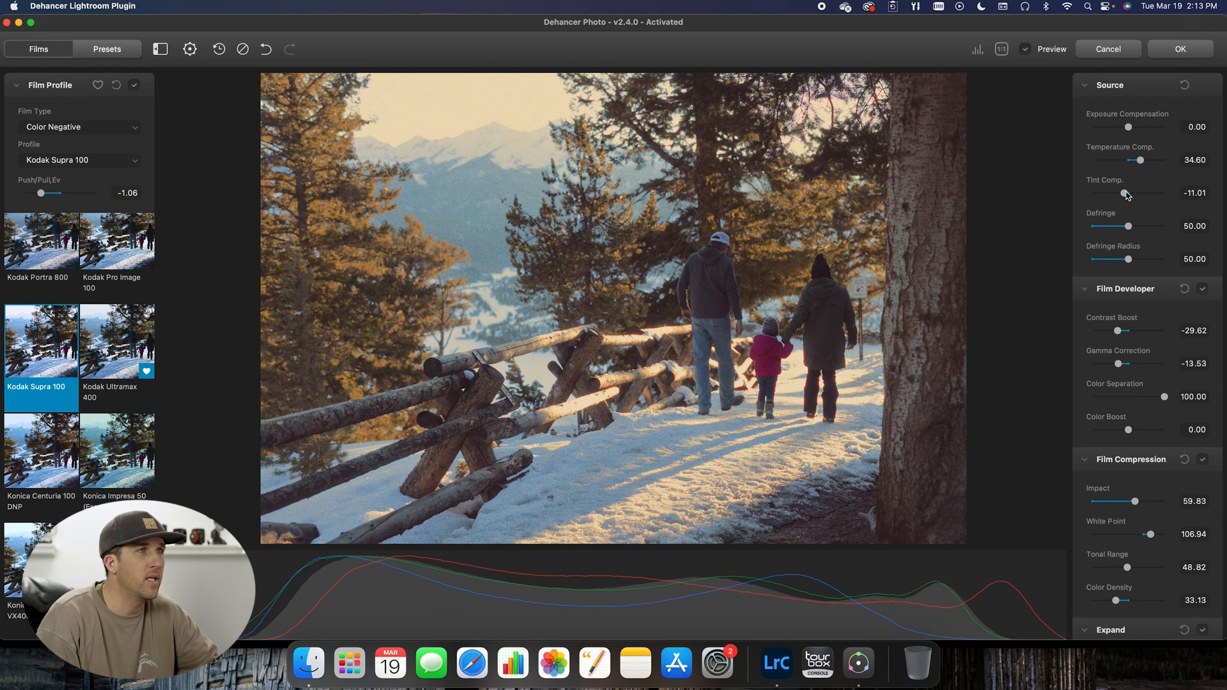
pyautogui.moveTo(1126, 196); pyautogui.dragTo(1123, 195)
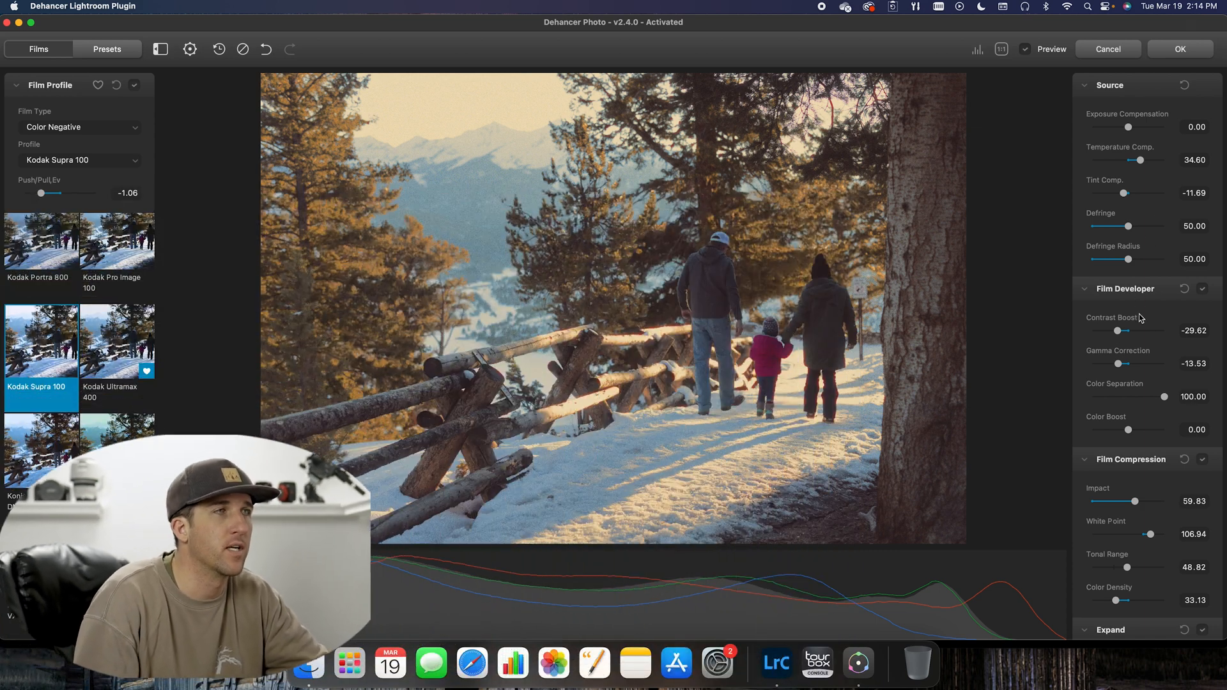
# Step: Set the Film Developer contrast boost to -22.76 and the gamma correction to -17.23
pyautogui.scroll(-3, 1155, 326)
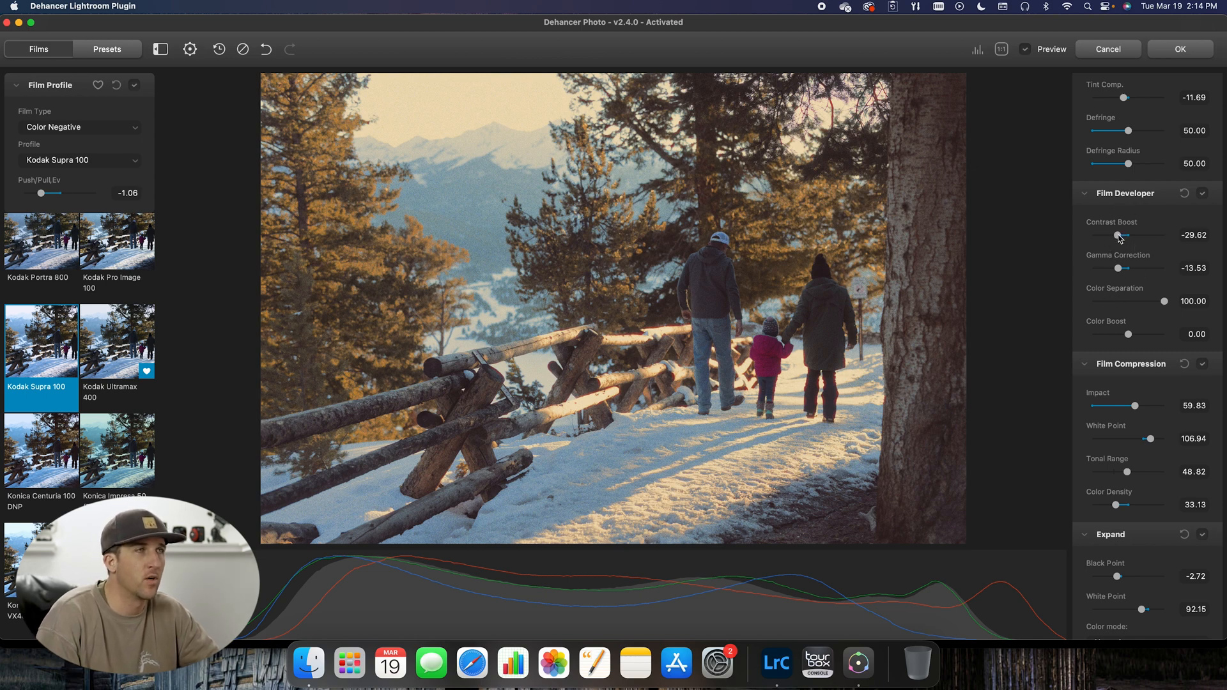
pyautogui.moveTo(1119, 238)
pyautogui.mouseDown()
pyautogui.moveTo(1133, 239)
pyautogui.moveTo(1121, 239)
pyautogui.mouseUp()
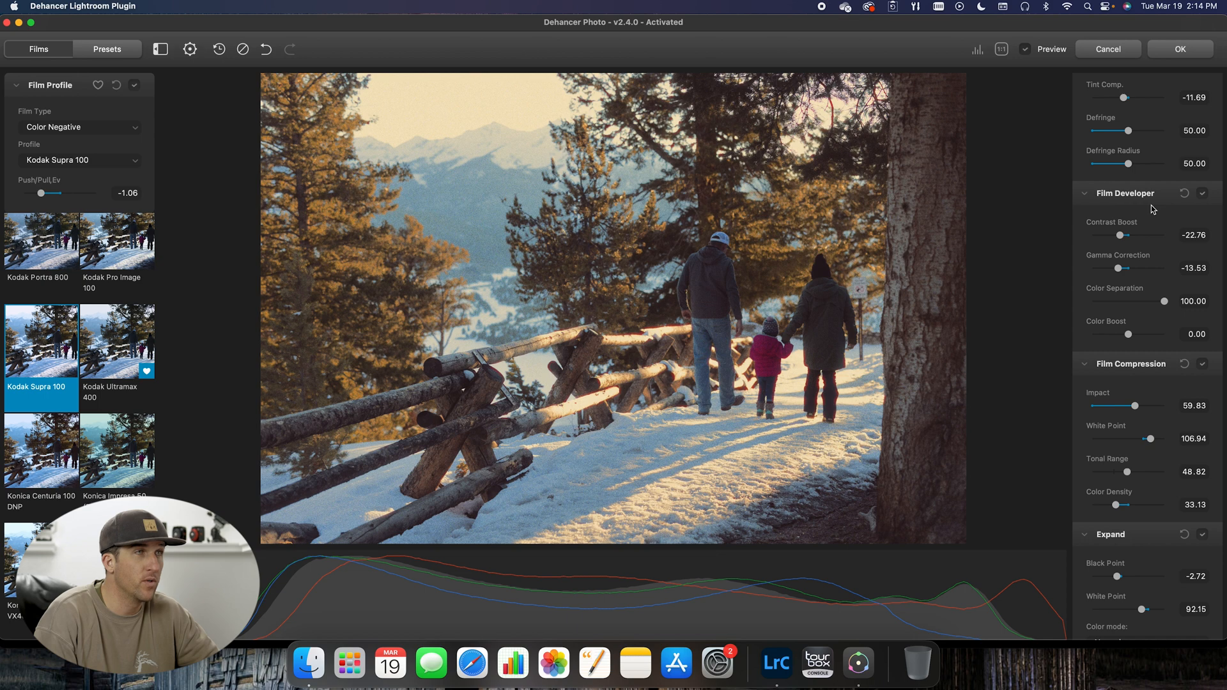
pyautogui.scroll(-1, 1153, 209)
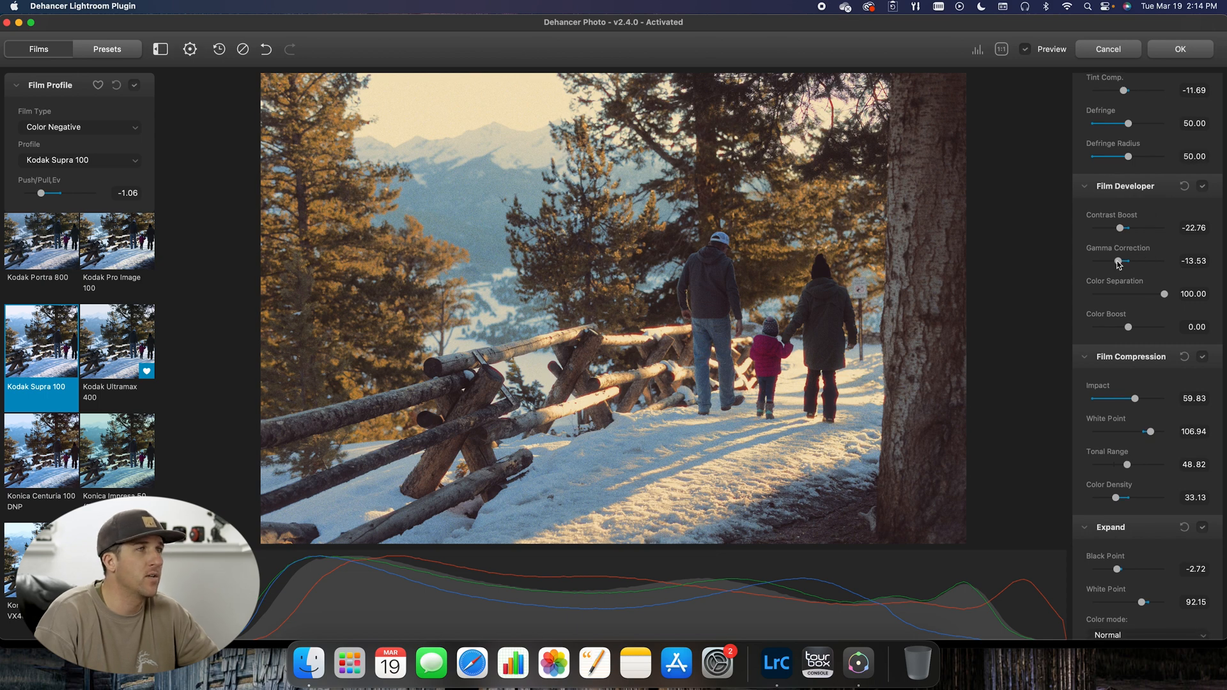
pyautogui.moveTo(1119, 263); pyautogui.dragTo(1182, 266)
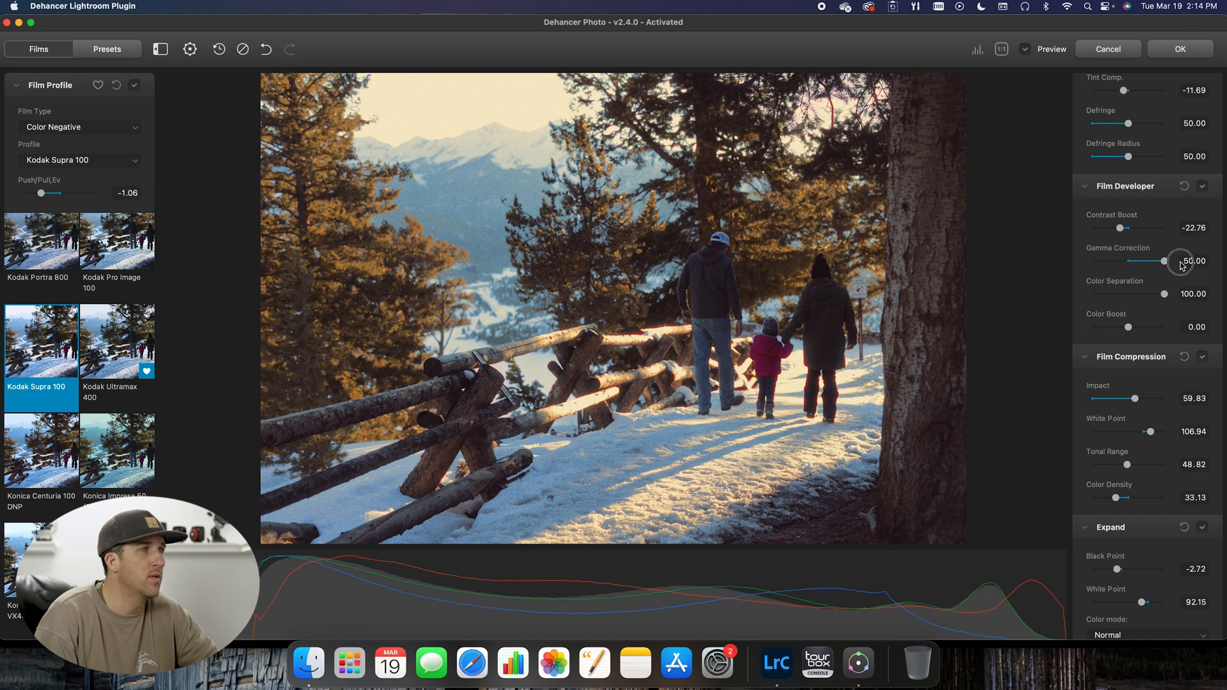
pyautogui.moveTo(1181, 266); pyautogui.dragTo(1117, 264)
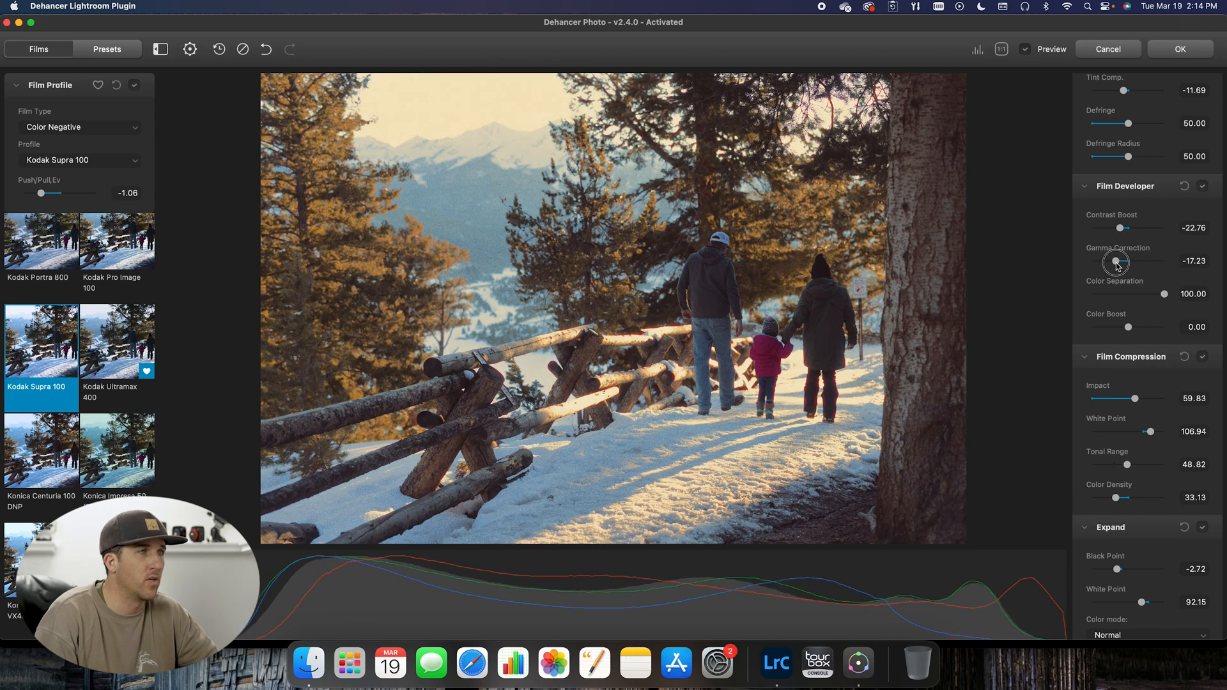
# Step: Turn Film Compression off and back on to compare its effect on the photo
pyautogui.scroll(-2, 1151, 306)
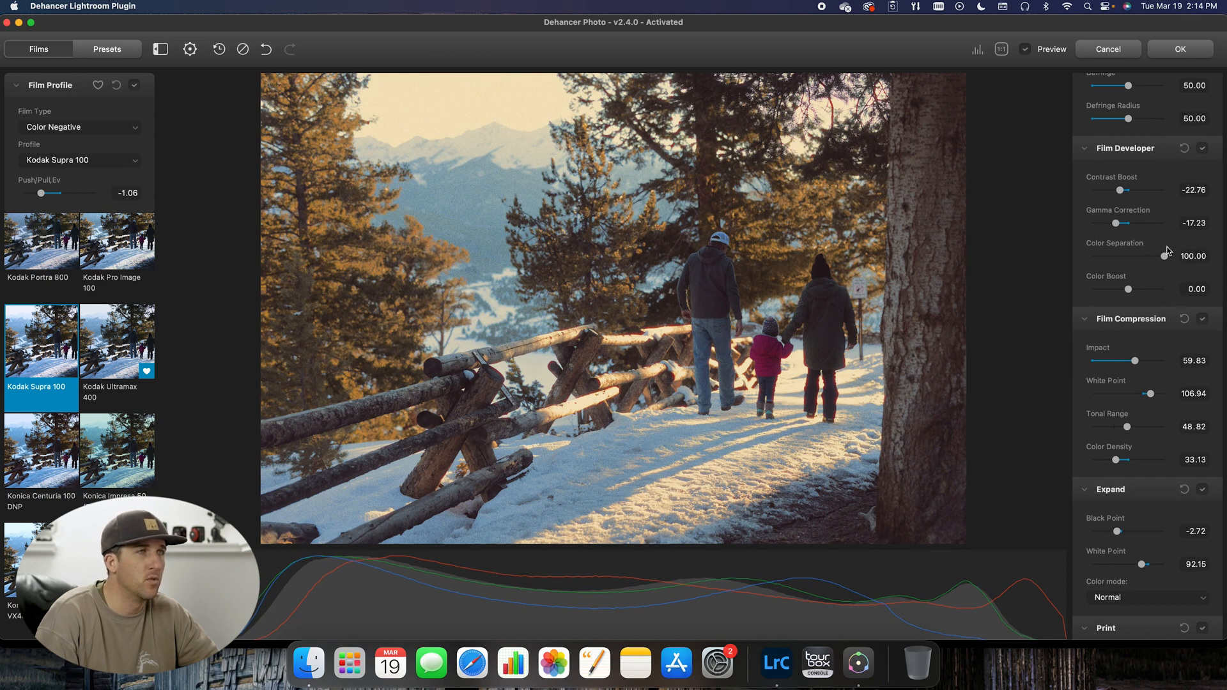
pyautogui.scroll(-6, 1132, 253)
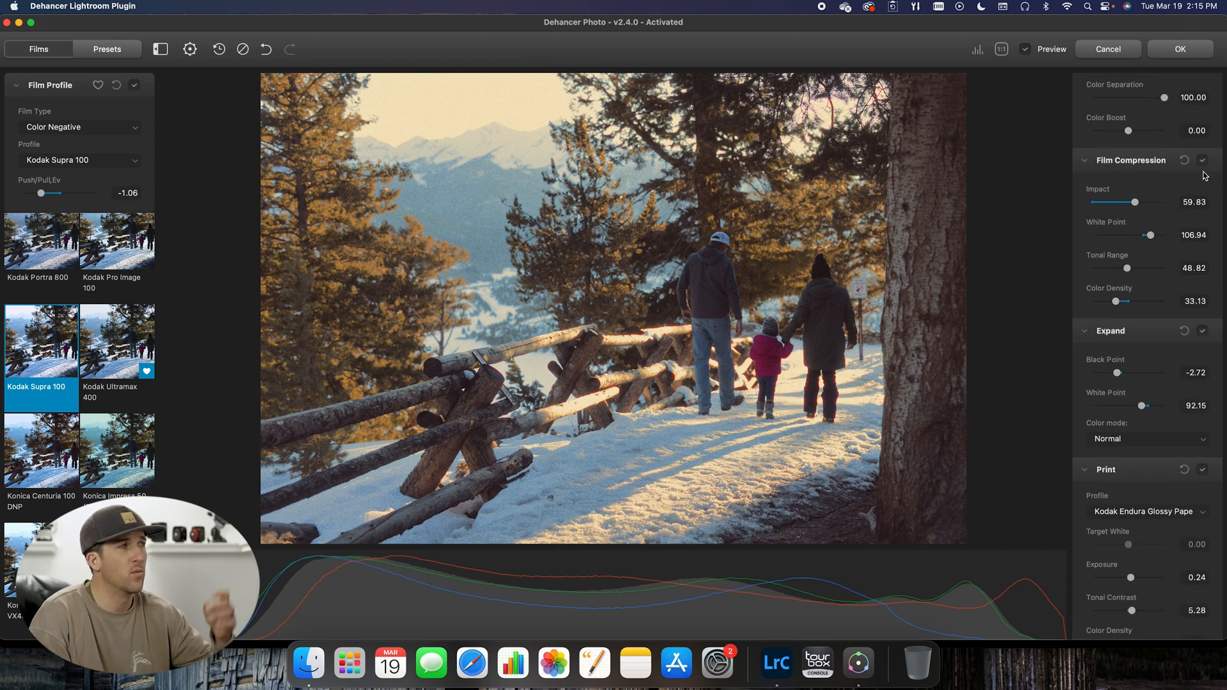
pyautogui.click(1204, 161)
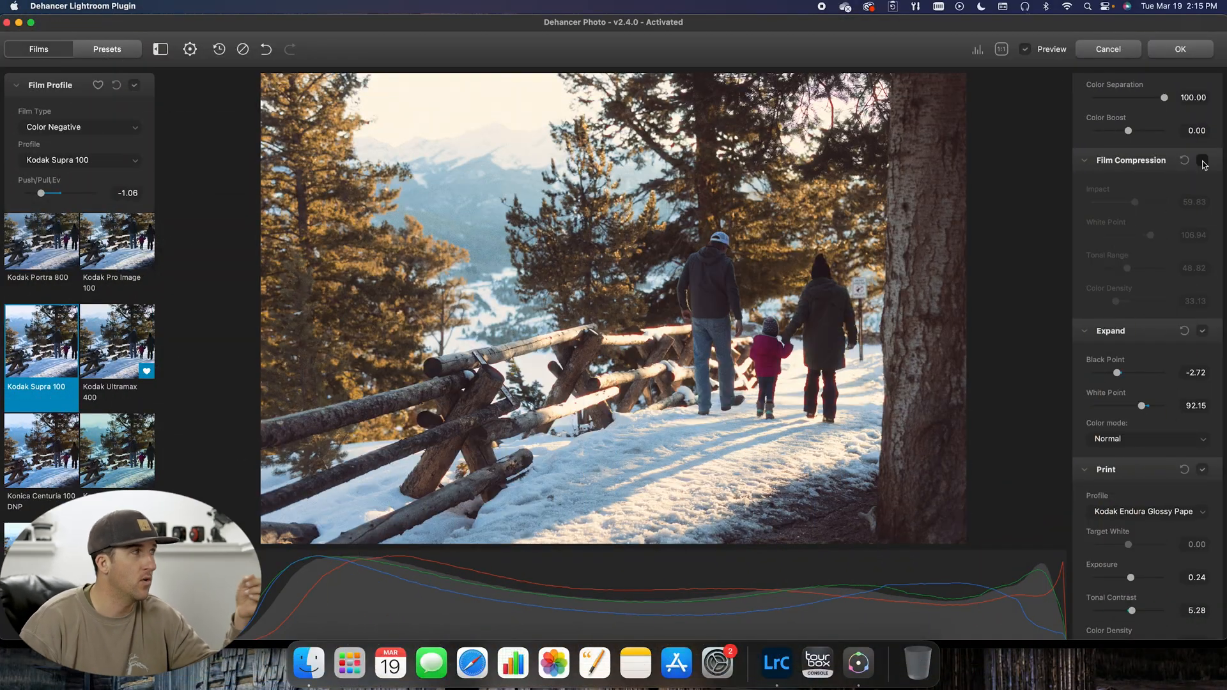
pyautogui.click(1202, 160)
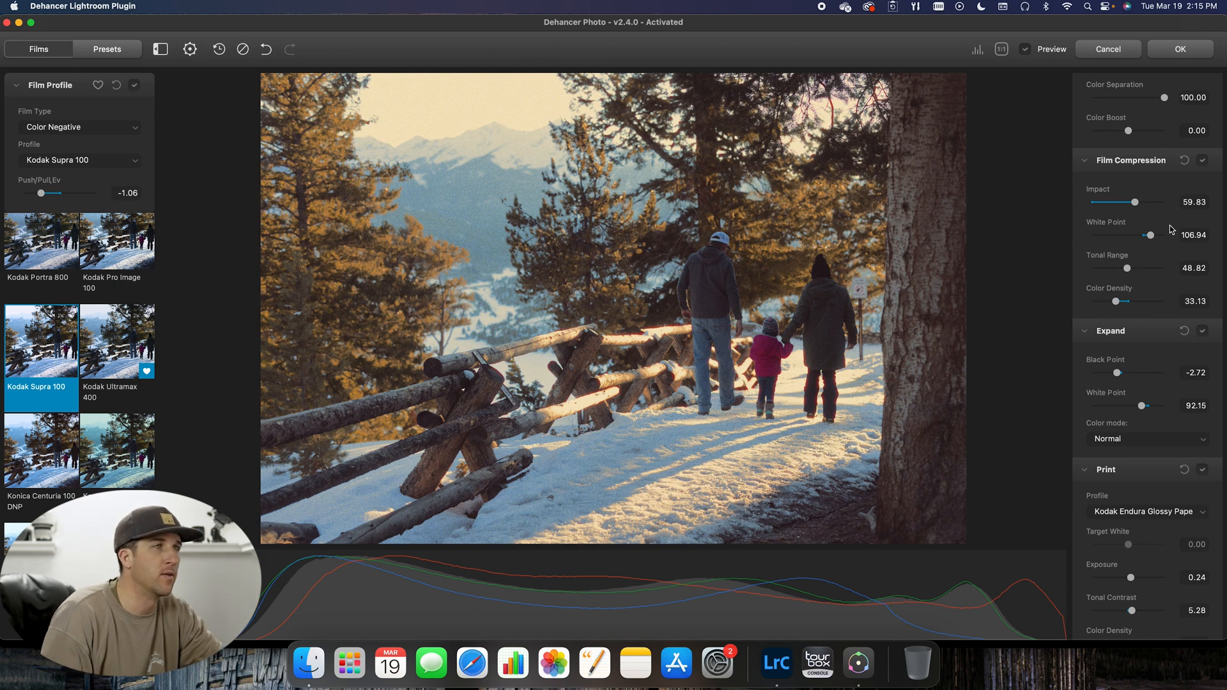
# Step: Set the Film Compression white point to 106.72 and its color density to 35.32
pyautogui.moveTo(1152, 238); pyautogui.dragTo(1221, 237)
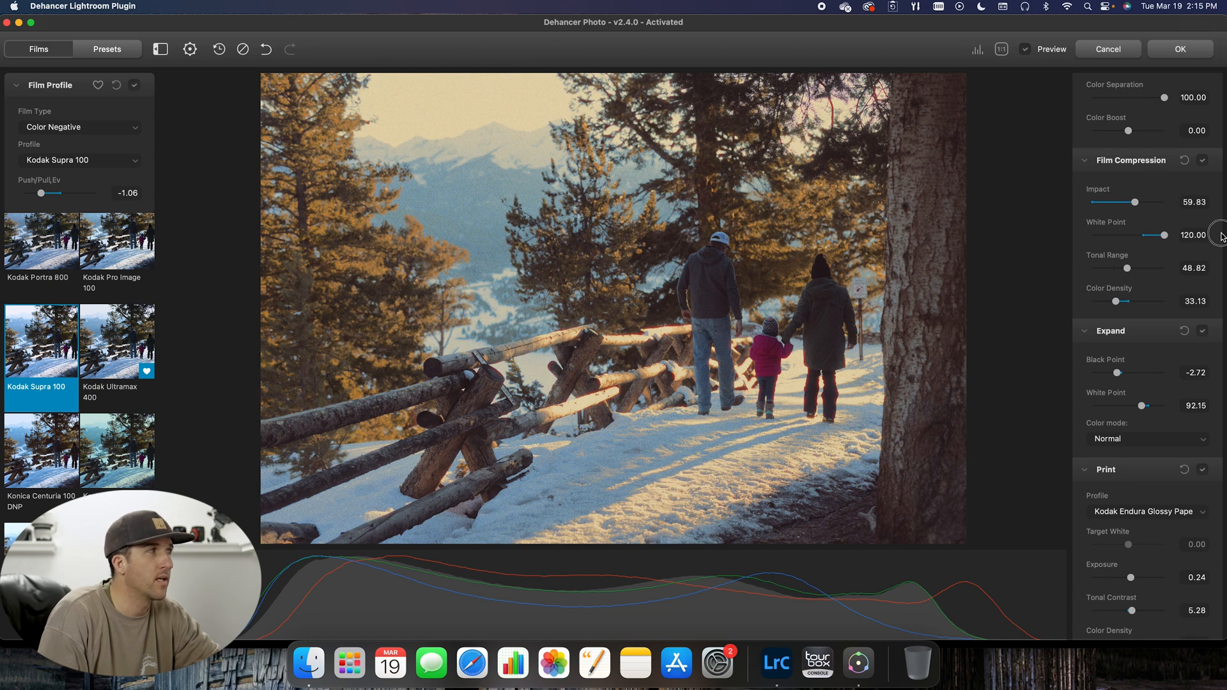
pyautogui.moveTo(1221, 237); pyautogui.dragTo(1153, 244)
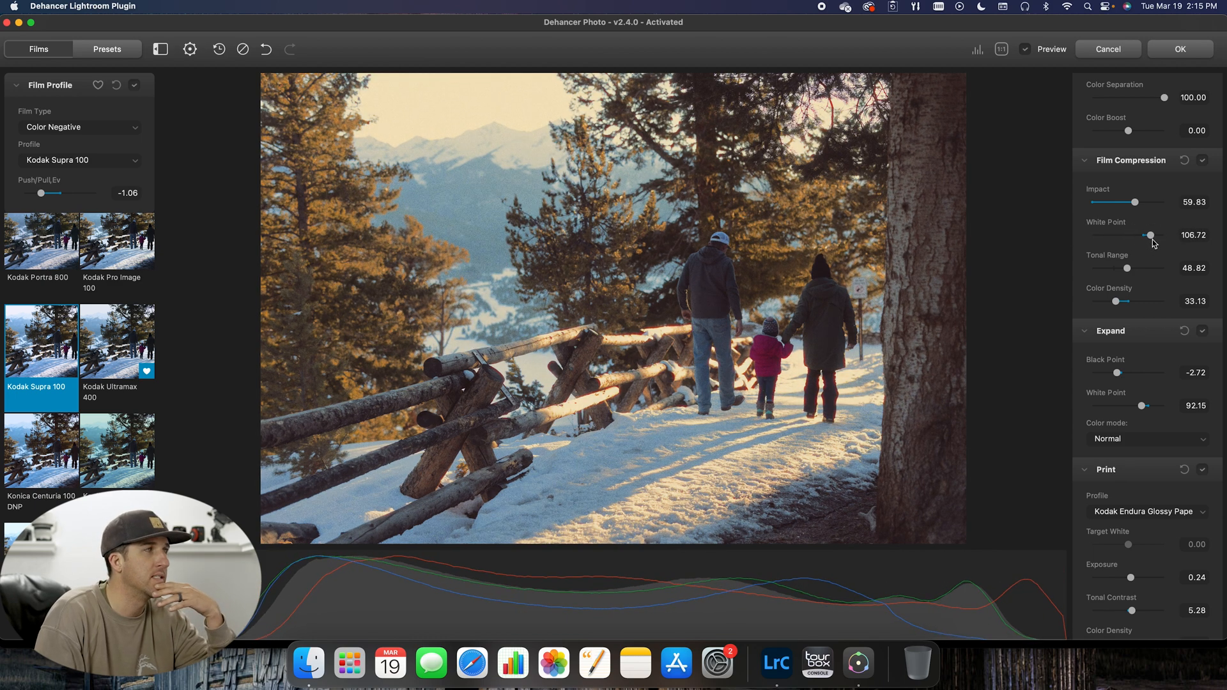
pyautogui.scroll(-2, 1153, 245)
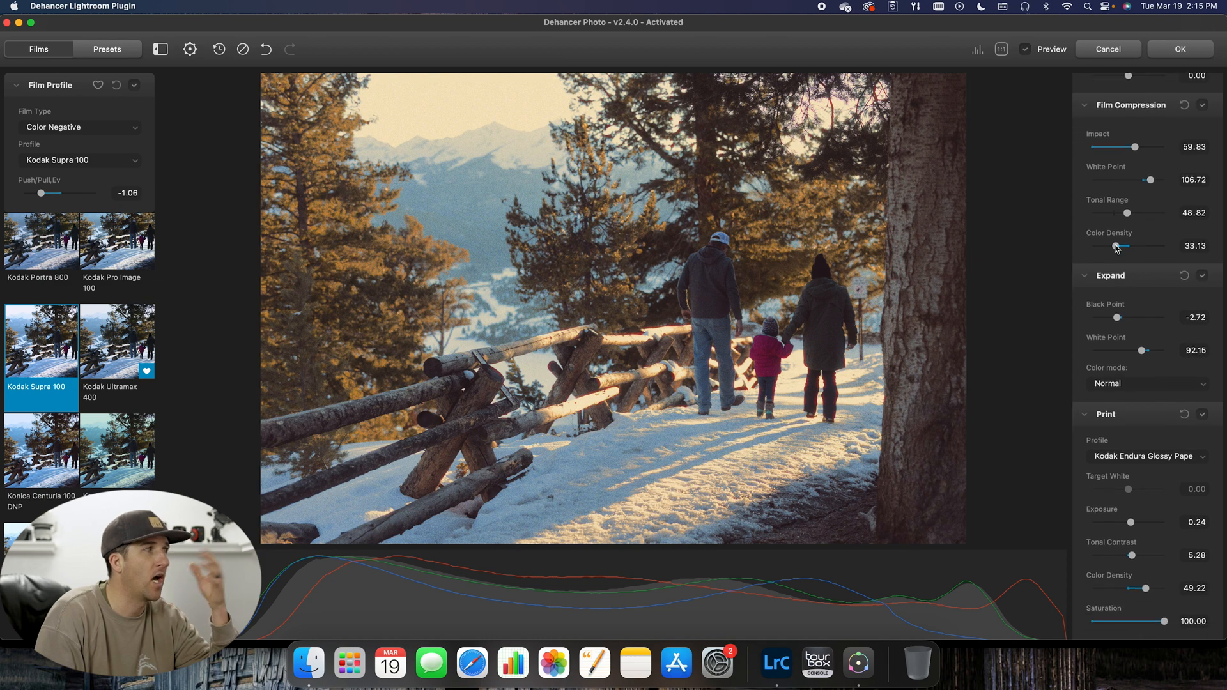
pyautogui.moveTo(1117, 247)
pyautogui.mouseDown()
pyautogui.moveTo(1085, 248)
pyautogui.moveTo(1216, 251)
pyautogui.moveTo(1119, 251)
pyautogui.mouseUp()
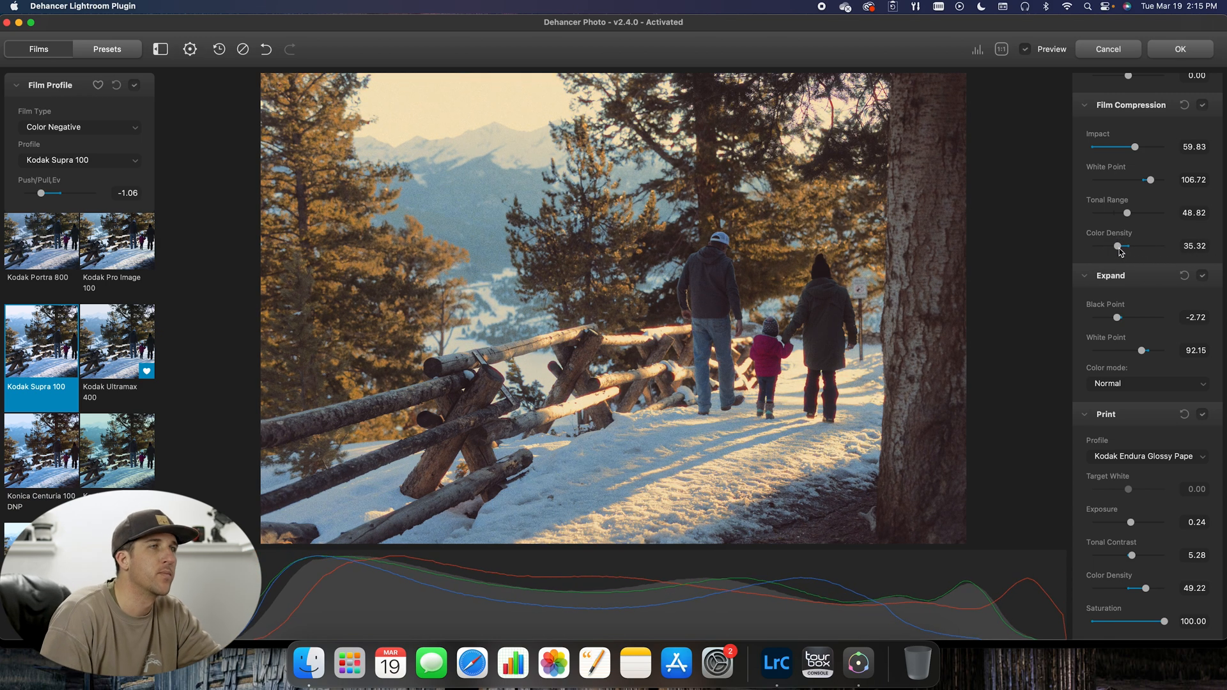
# Step: Turn the Expand adjustments off and back on to compare their effect on the photo
pyautogui.scroll(-3, 1169, 287)
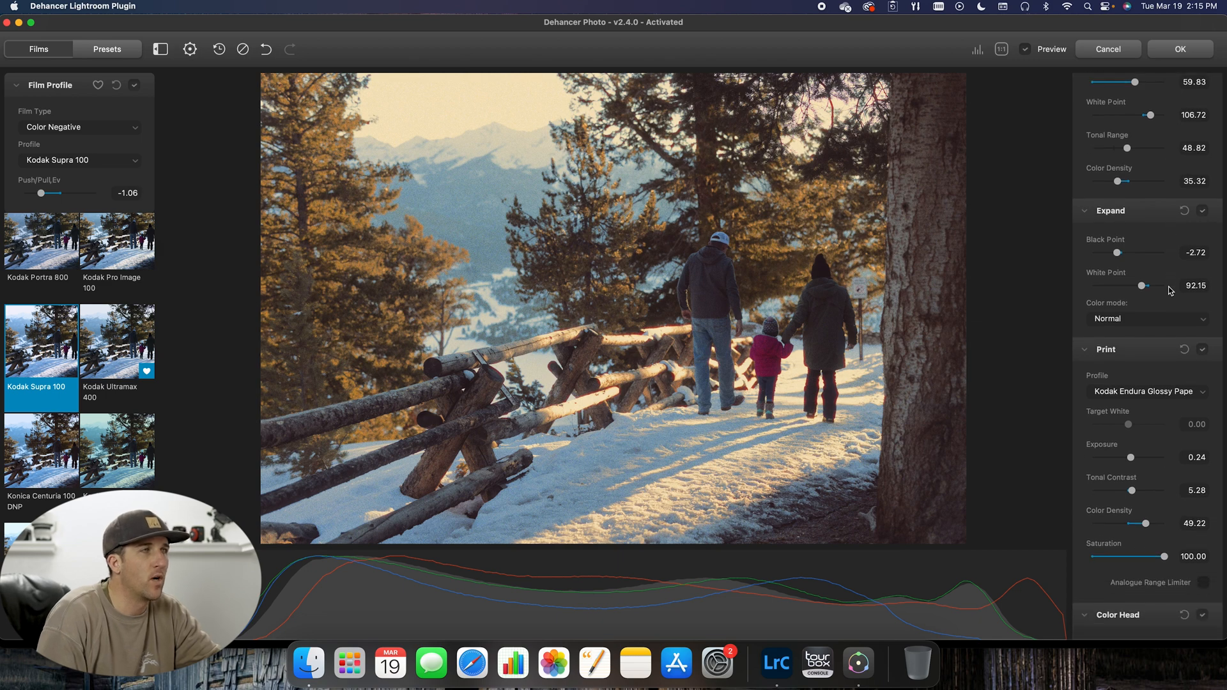
pyautogui.click(1202, 212)
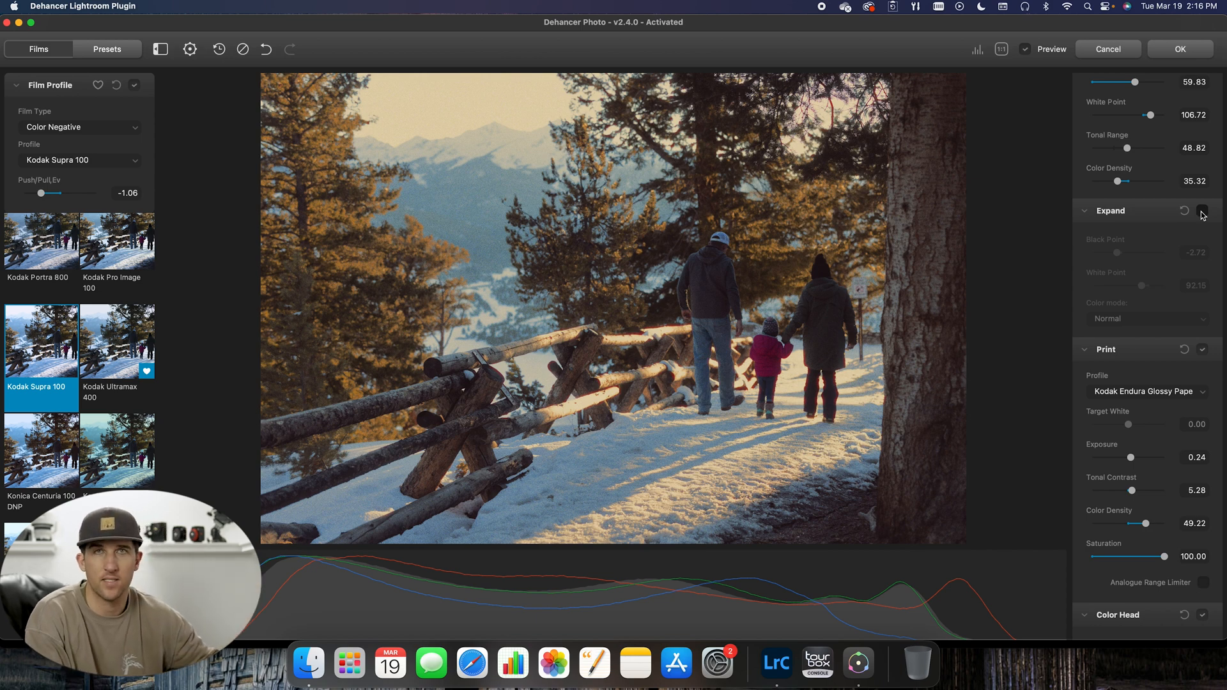
pyautogui.click(1202, 212)
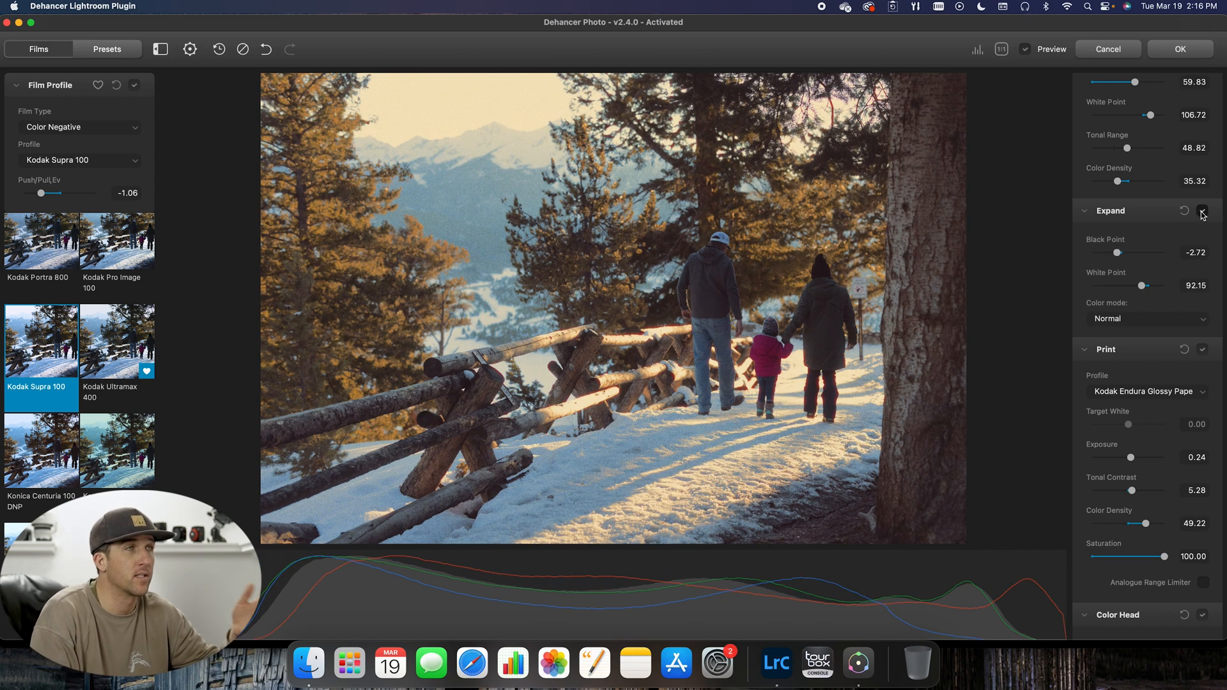
# Step: Review the available print profiles and choose Kodak Endura Glossy Paper
pyautogui.scroll(-5, 1203, 215)
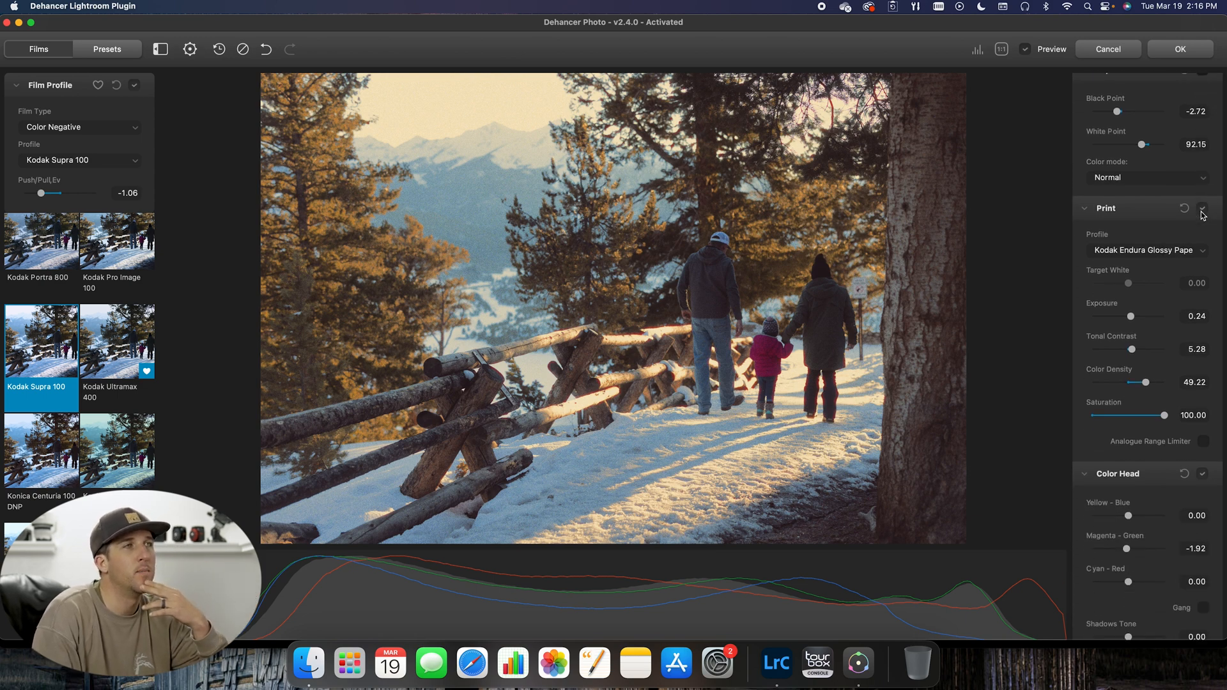
pyautogui.click(1201, 250)
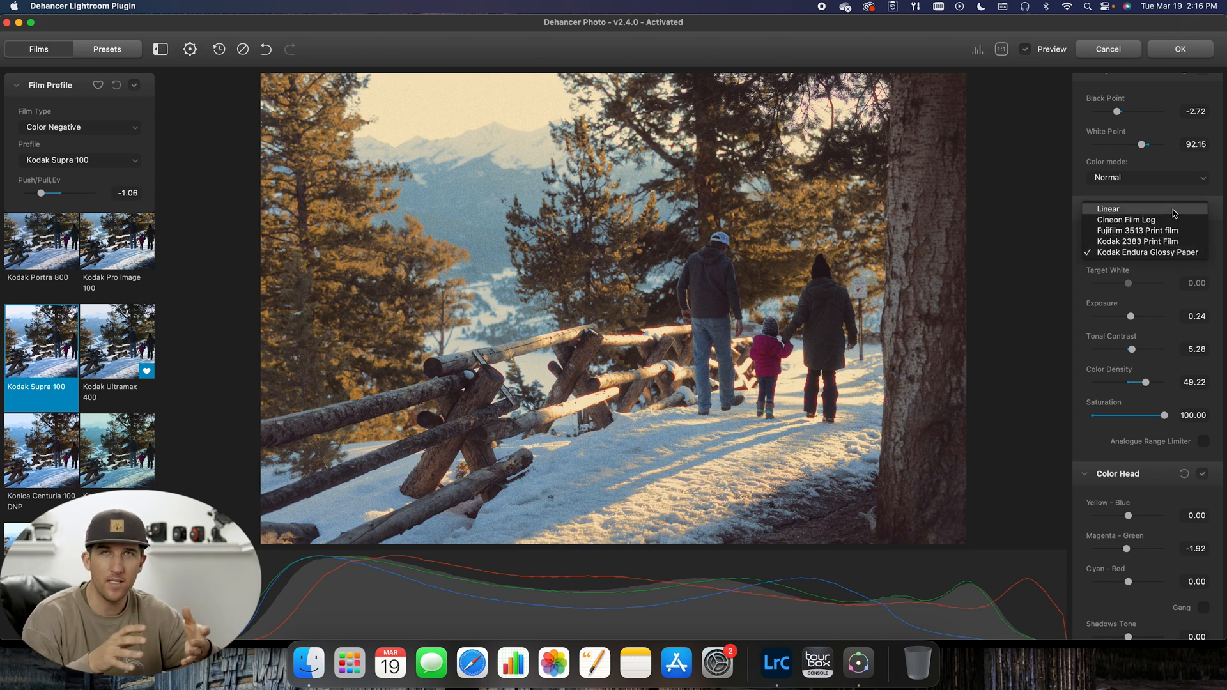
pyautogui.click(1175, 253)
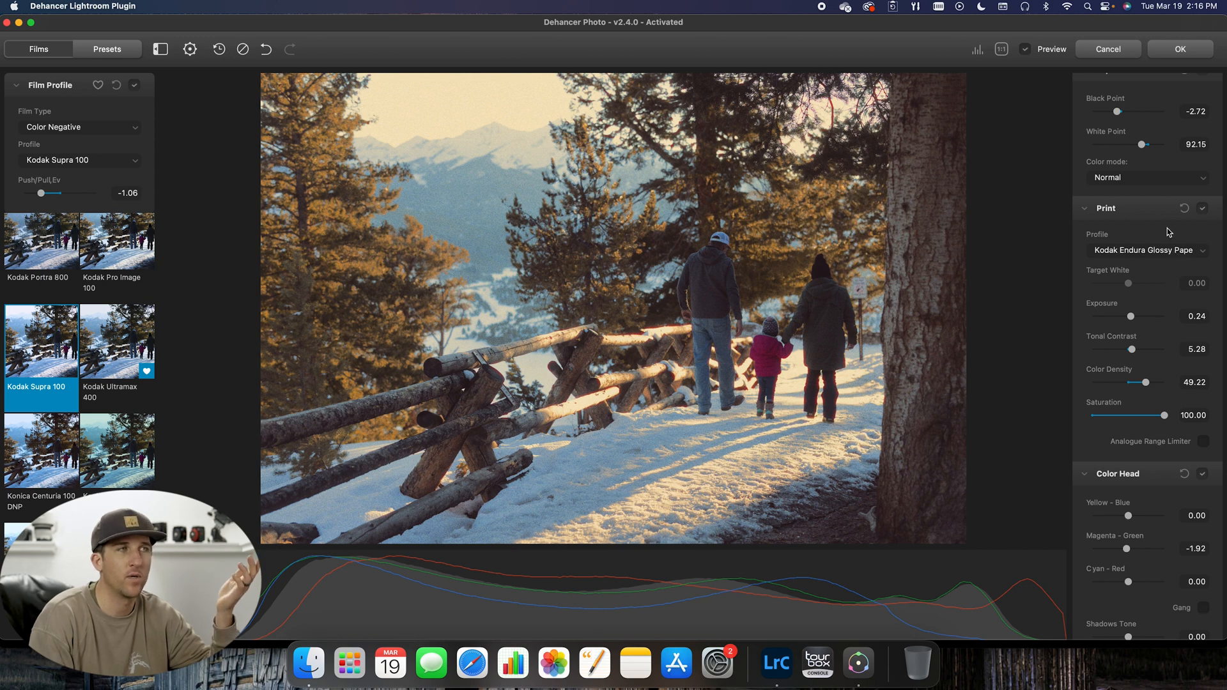
# Step: Turn Color Head off and back on to compare its effect on the photo
pyautogui.scroll(-1, 1168, 232)
pyautogui.scroll(-3, 1168, 228)
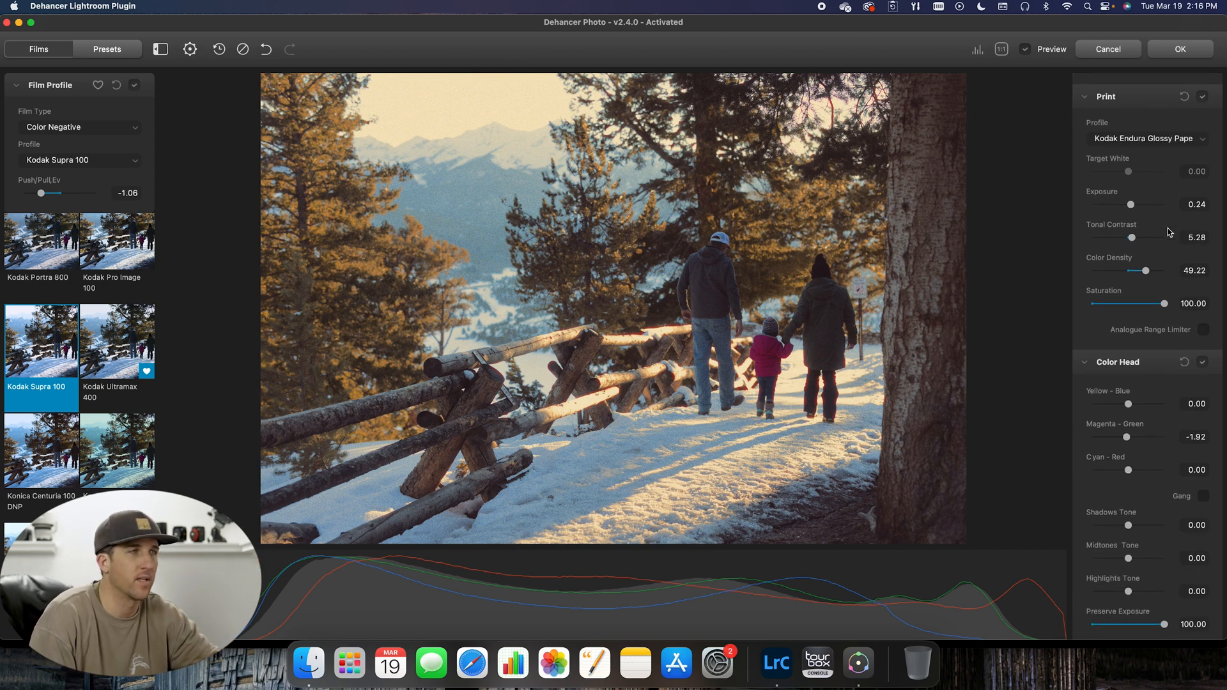
pyautogui.scroll(-5, 1168, 228)
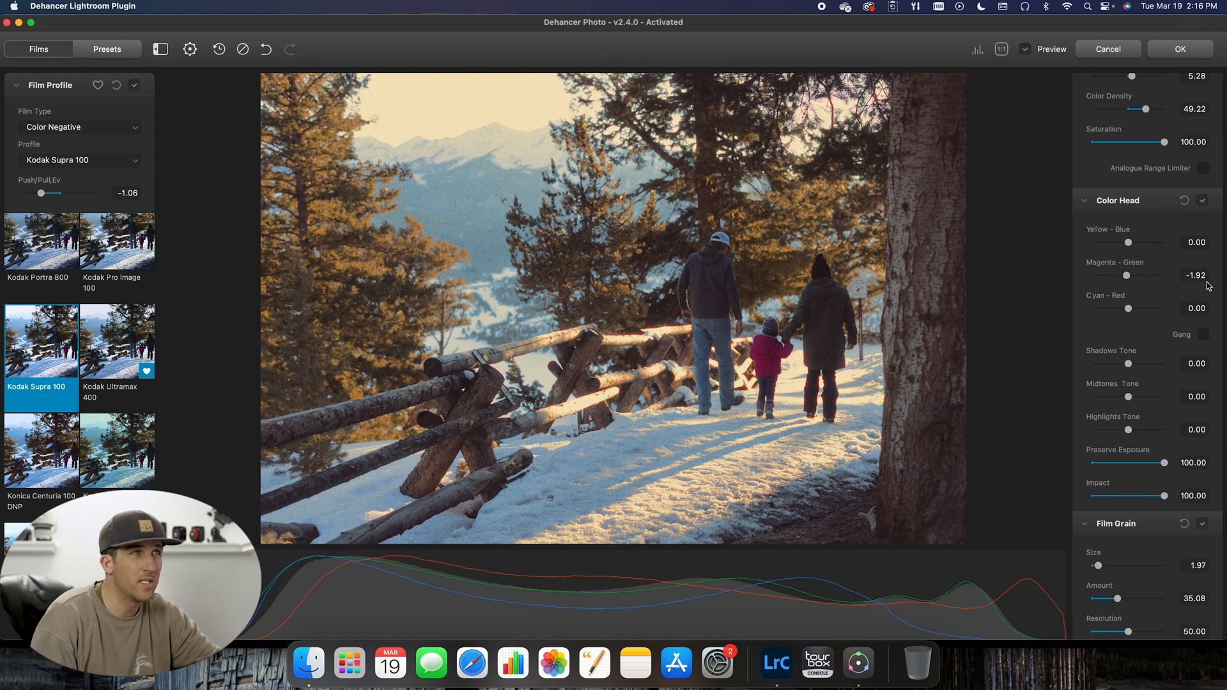
pyautogui.click(1203, 201)
pyautogui.click(1204, 201)
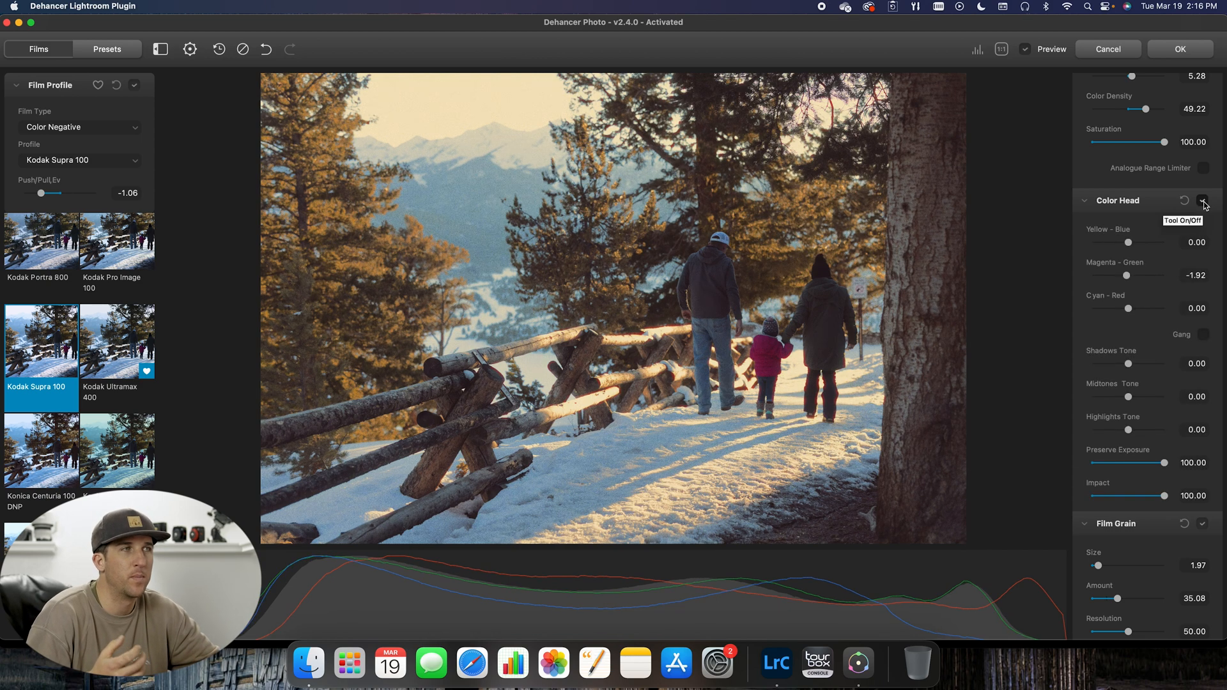
# Step: Set the Film Grain highlights amount to 13.62
pyautogui.scroll(-10, 1204, 204)
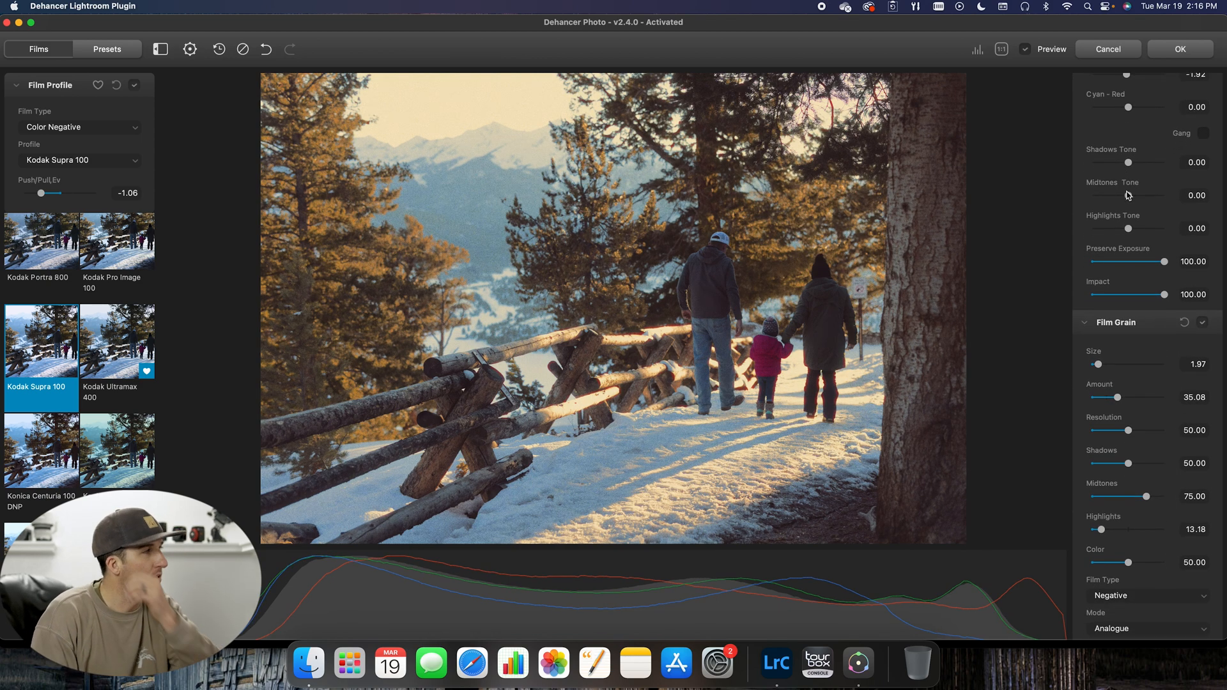
pyautogui.scroll(-1, 1129, 195)
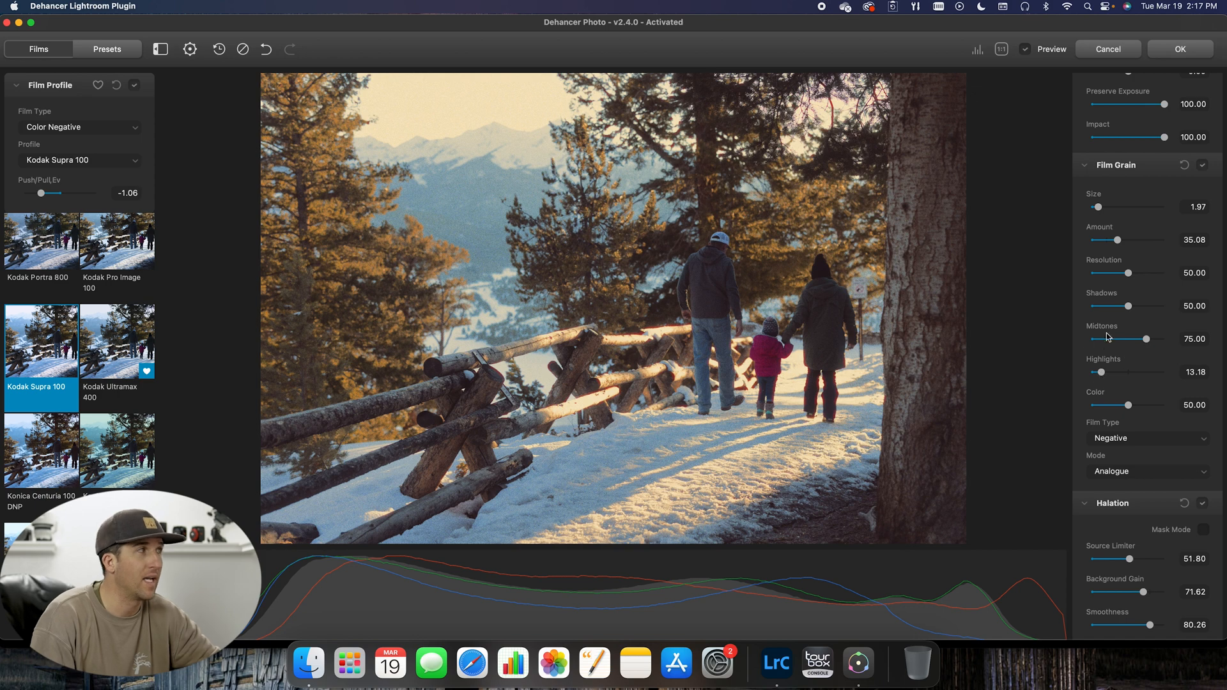
pyautogui.moveTo(1100, 373); pyautogui.dragTo(1102, 376)
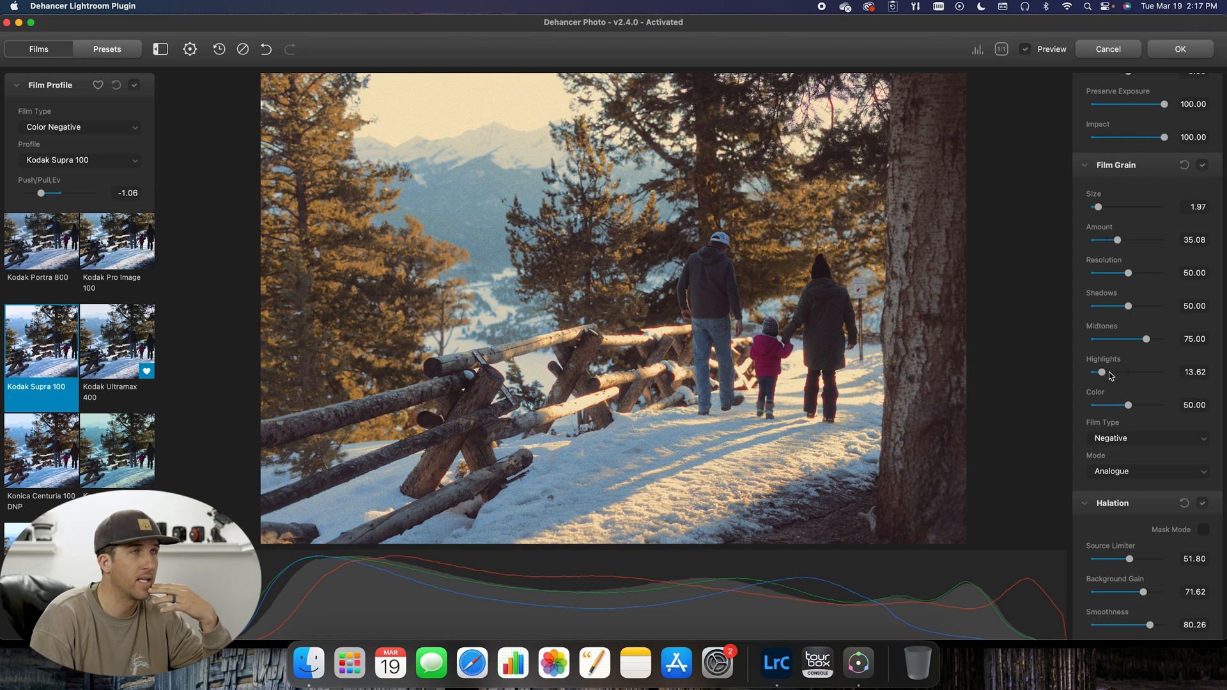
# Step: Compare the mountain area at actual size with Film Grain off and on, and return to the full photo
pyautogui.click(1205, 167)
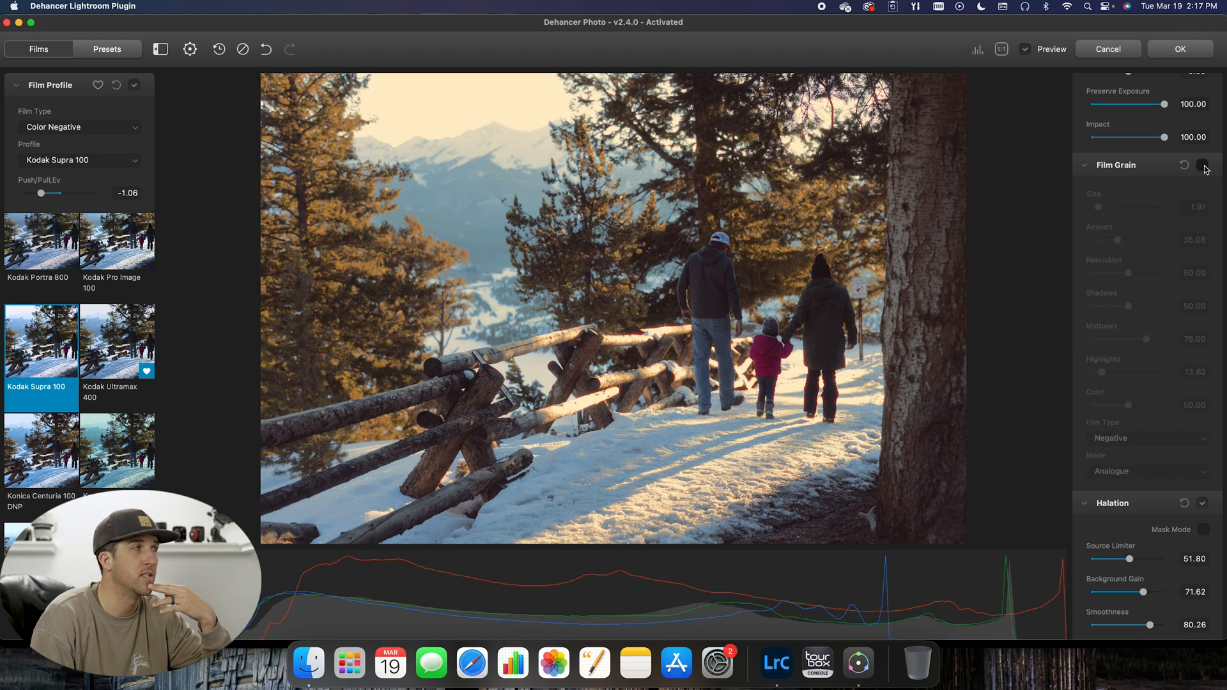
pyautogui.click(1002, 50)
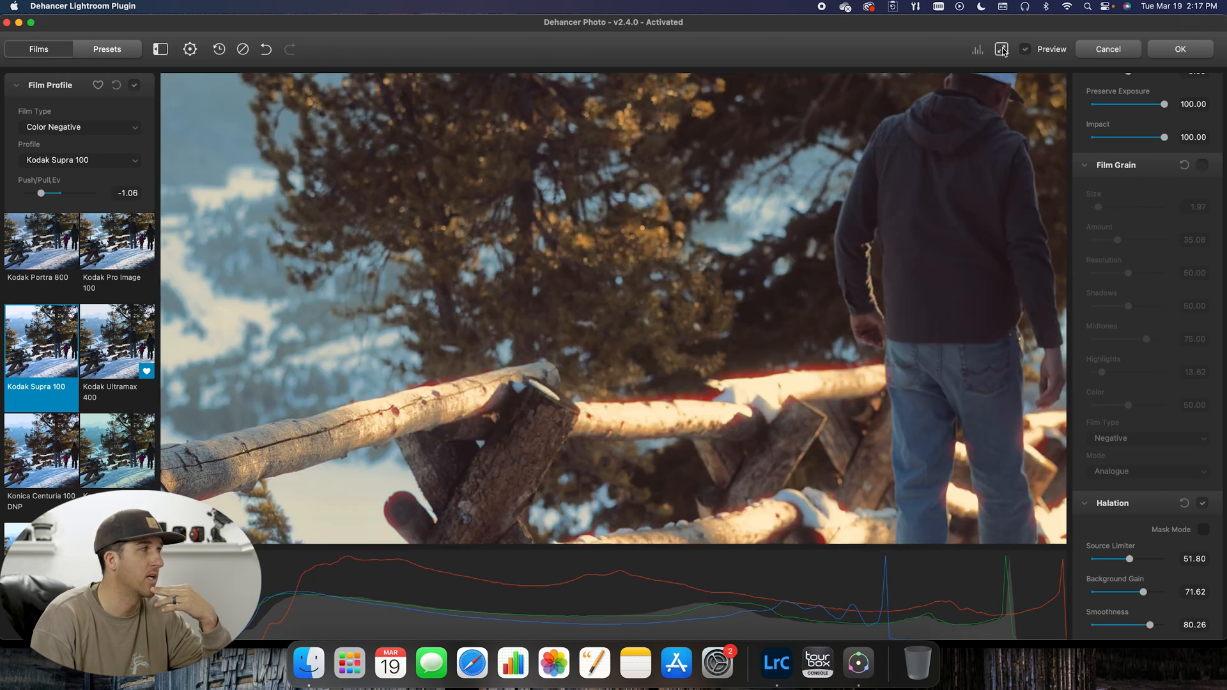
pyautogui.moveTo(515, 134); pyautogui.dragTo(956, 433)
pyautogui.moveTo(579, 128); pyautogui.dragTo(632, 228)
pyautogui.click(1202, 165)
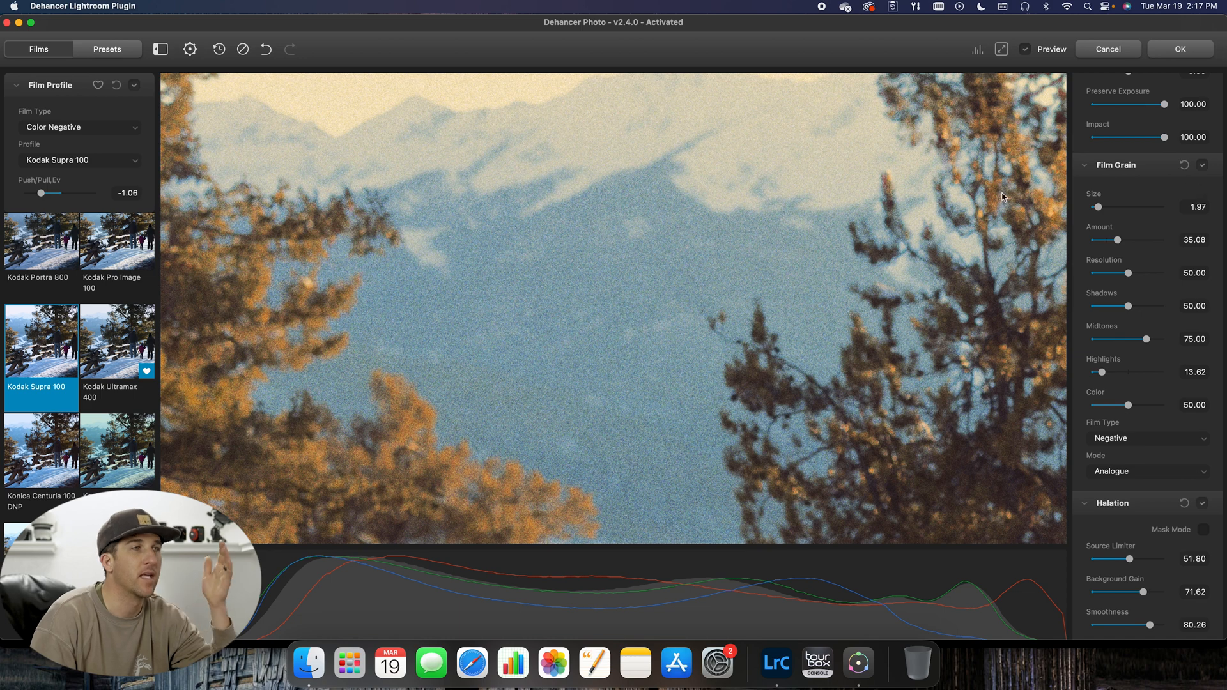
pyautogui.click(1001, 49)
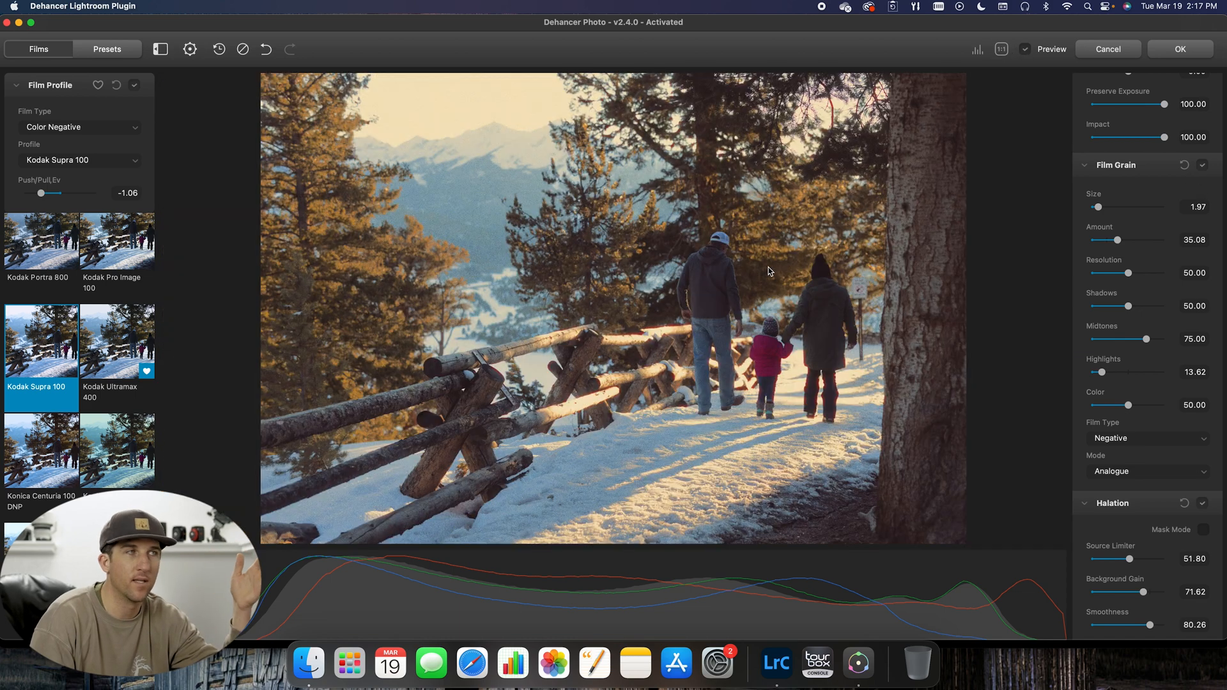
# Step: Compare Halation on and off around the fence and family at actual size and on the full photo, leaving it on
pyautogui.scroll(-5, 1140, 342)
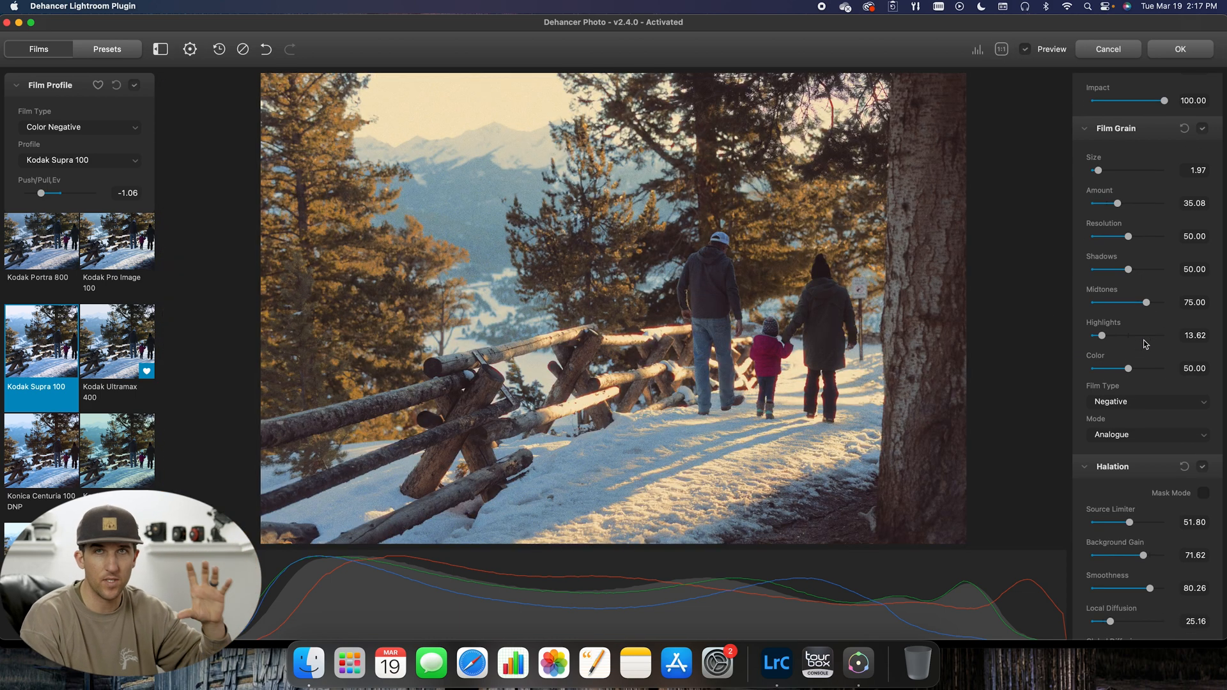
pyautogui.scroll(-5, 1174, 359)
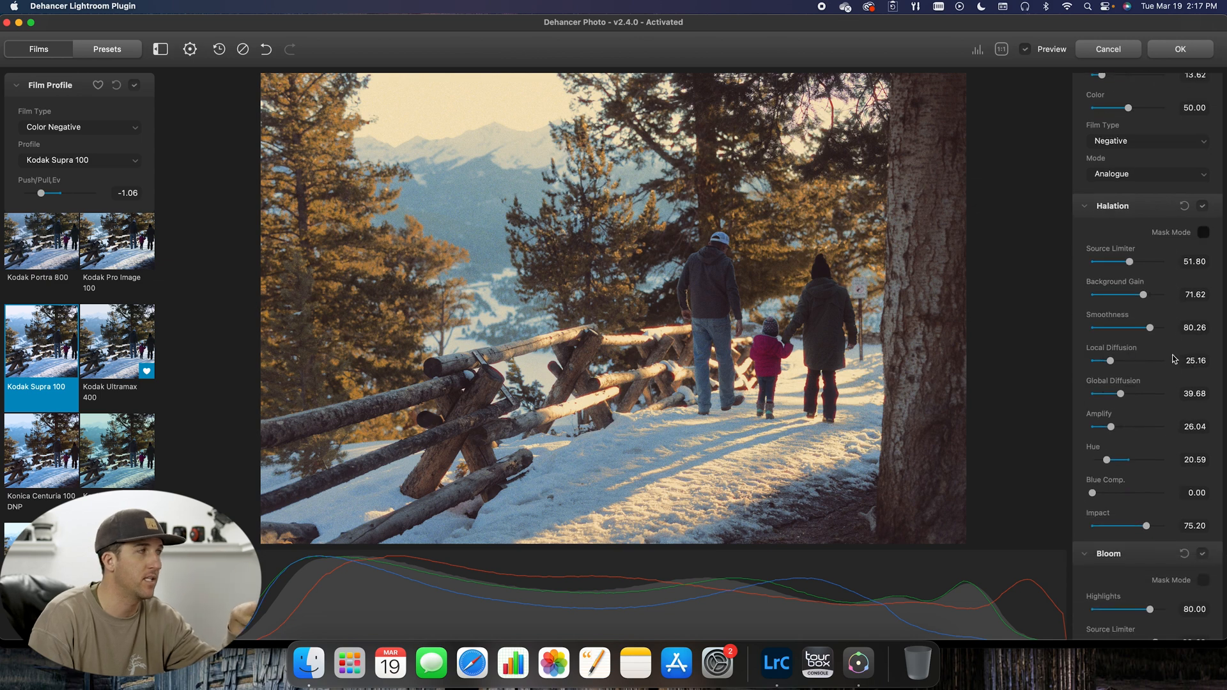
pyautogui.click(1002, 49)
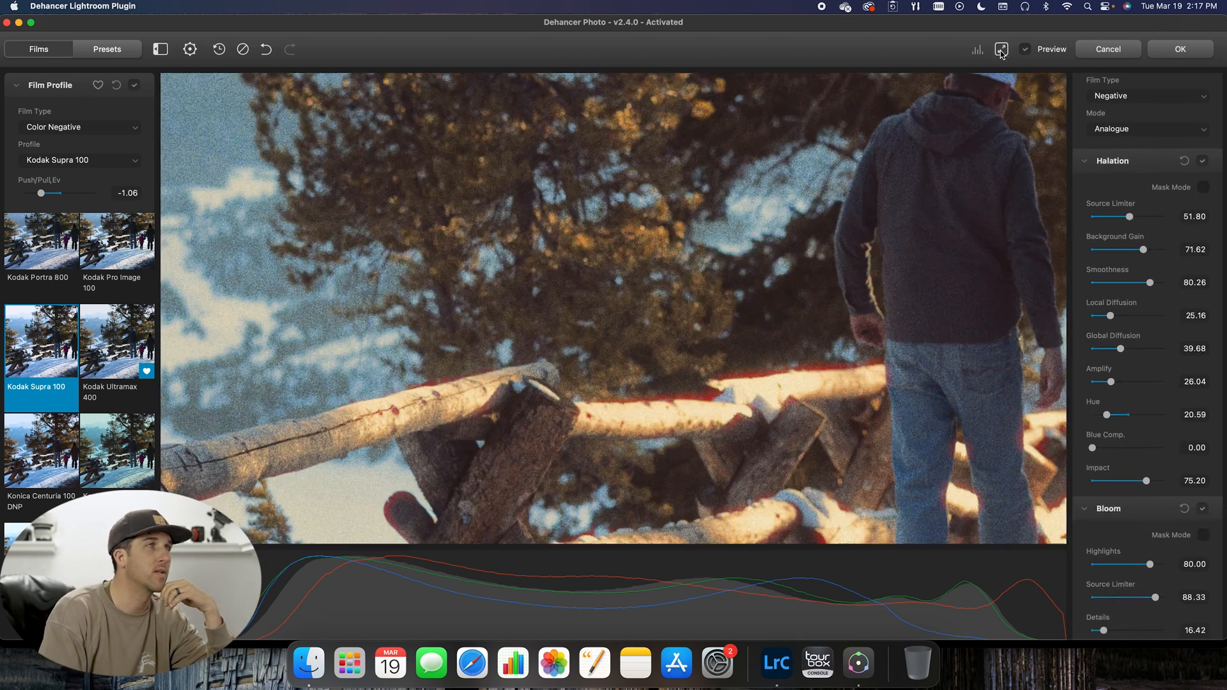
pyautogui.moveTo(972, 328); pyautogui.dragTo(657, 269)
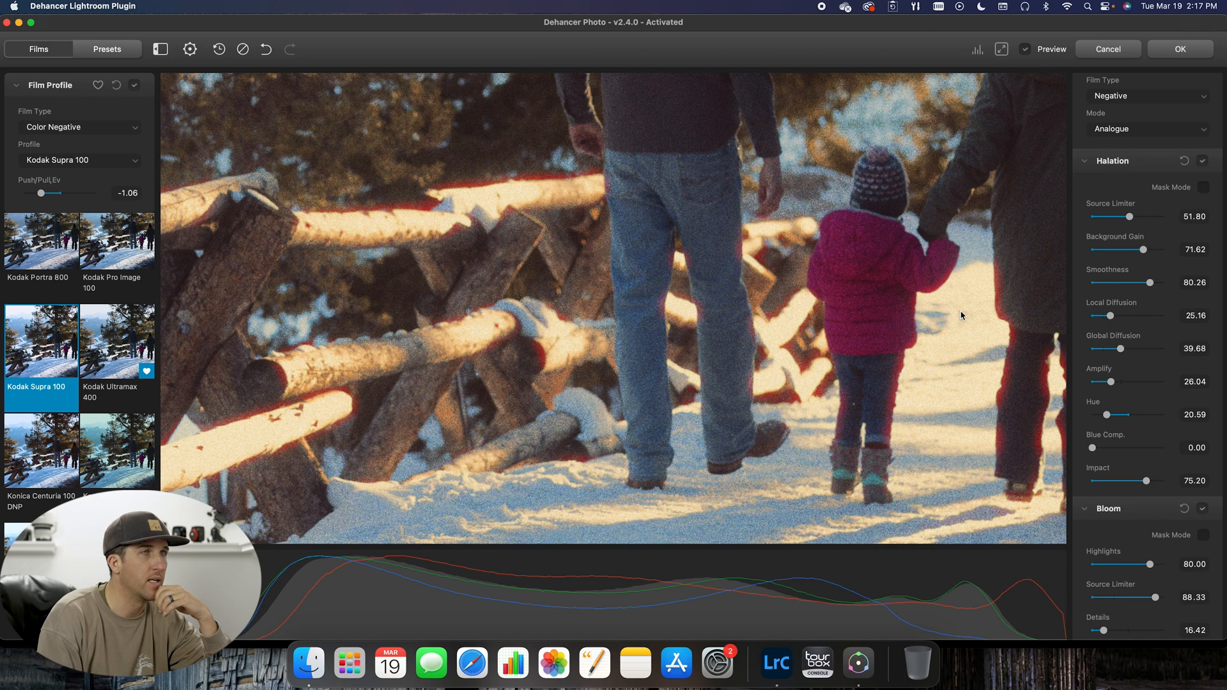
pyautogui.click(1202, 161)
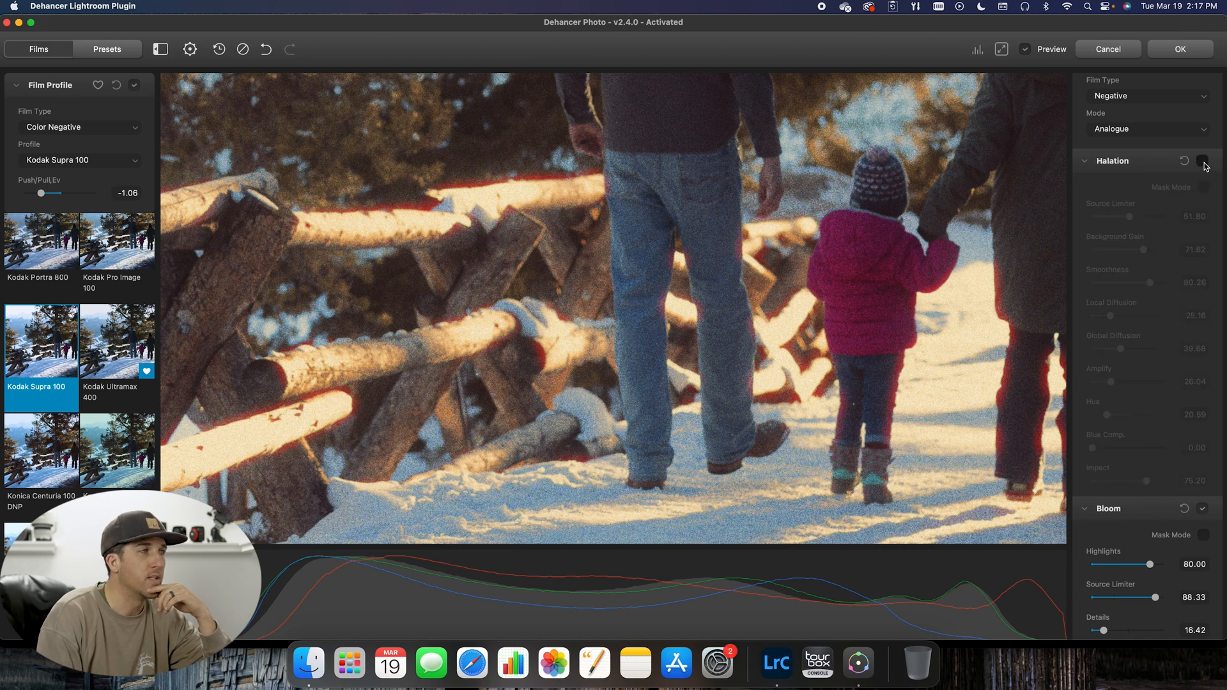
pyautogui.click(1002, 51)
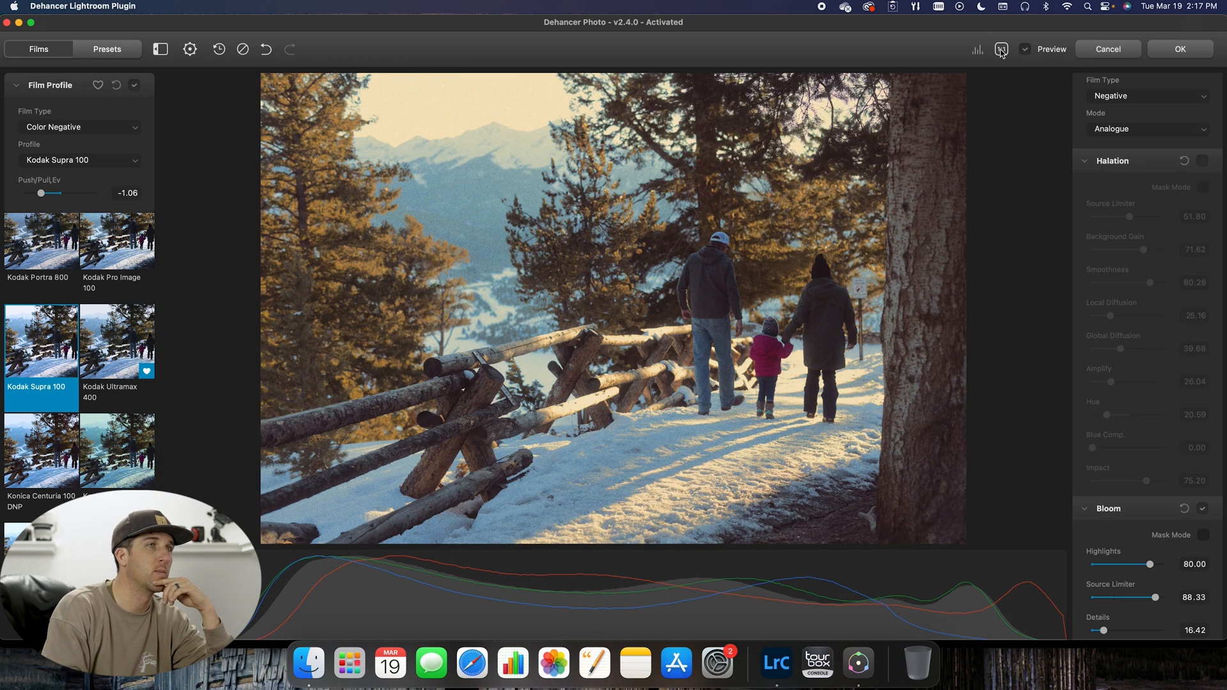
pyautogui.click(1203, 162)
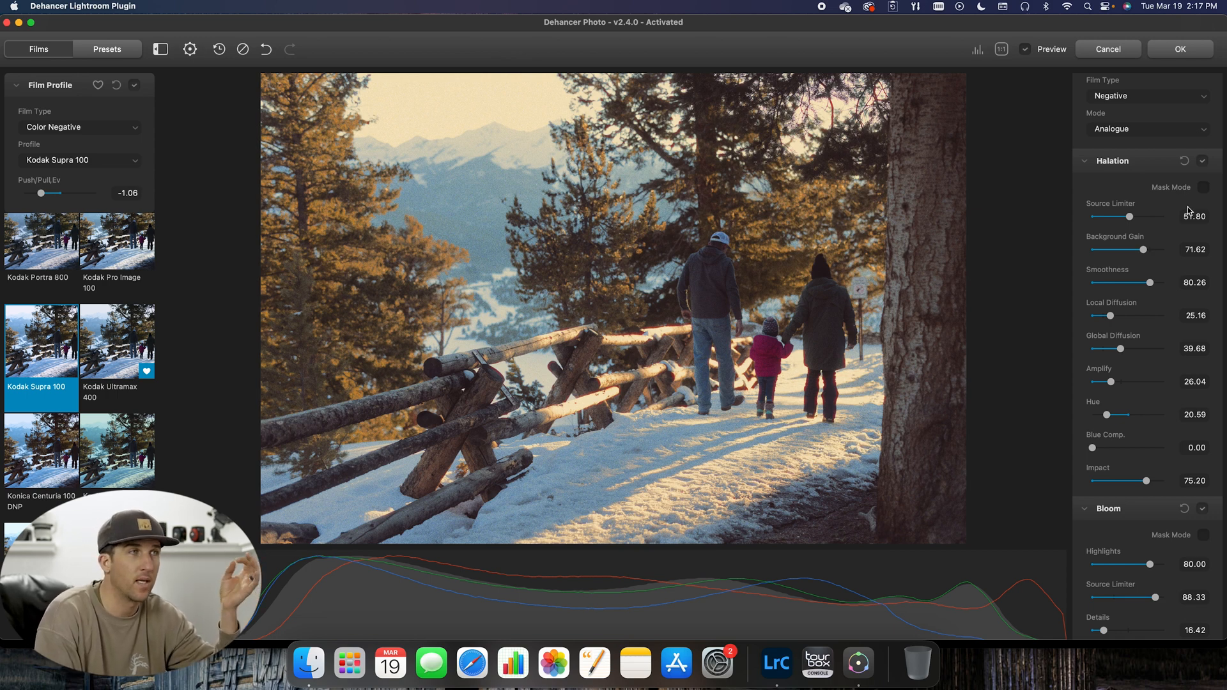
# Step: Display the Halation mask and set the local diffusion to 27.50
pyautogui.scroll(-2, 1190, 210)
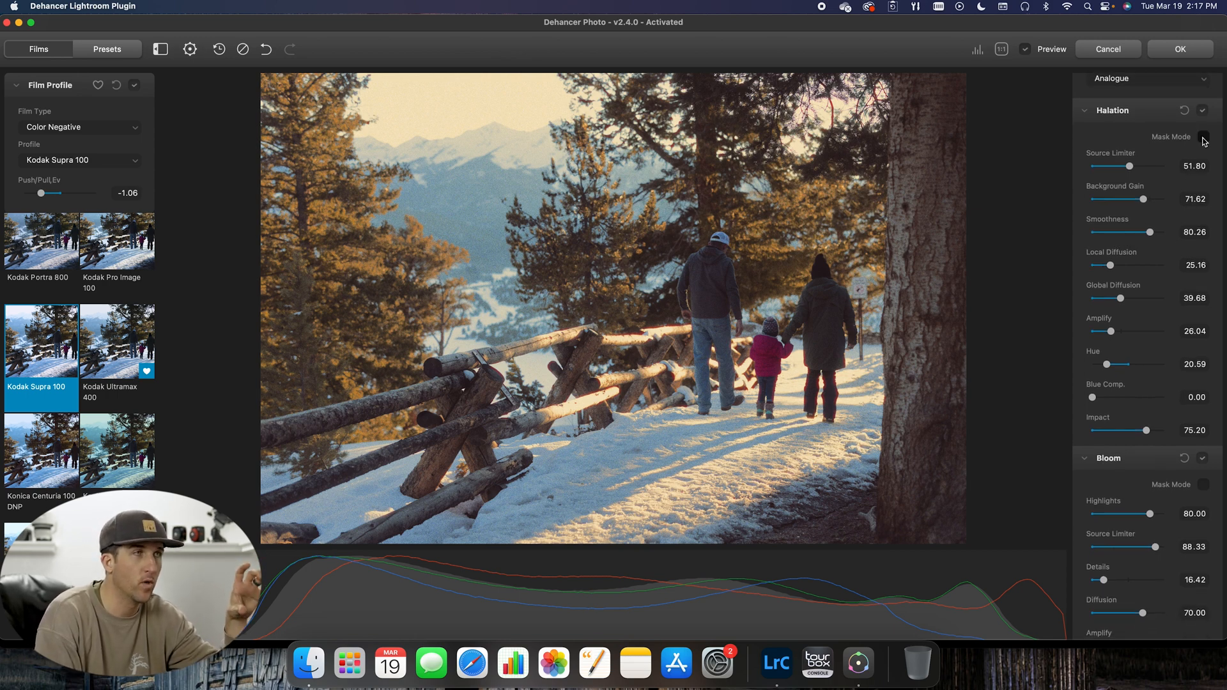
pyautogui.click(1204, 138)
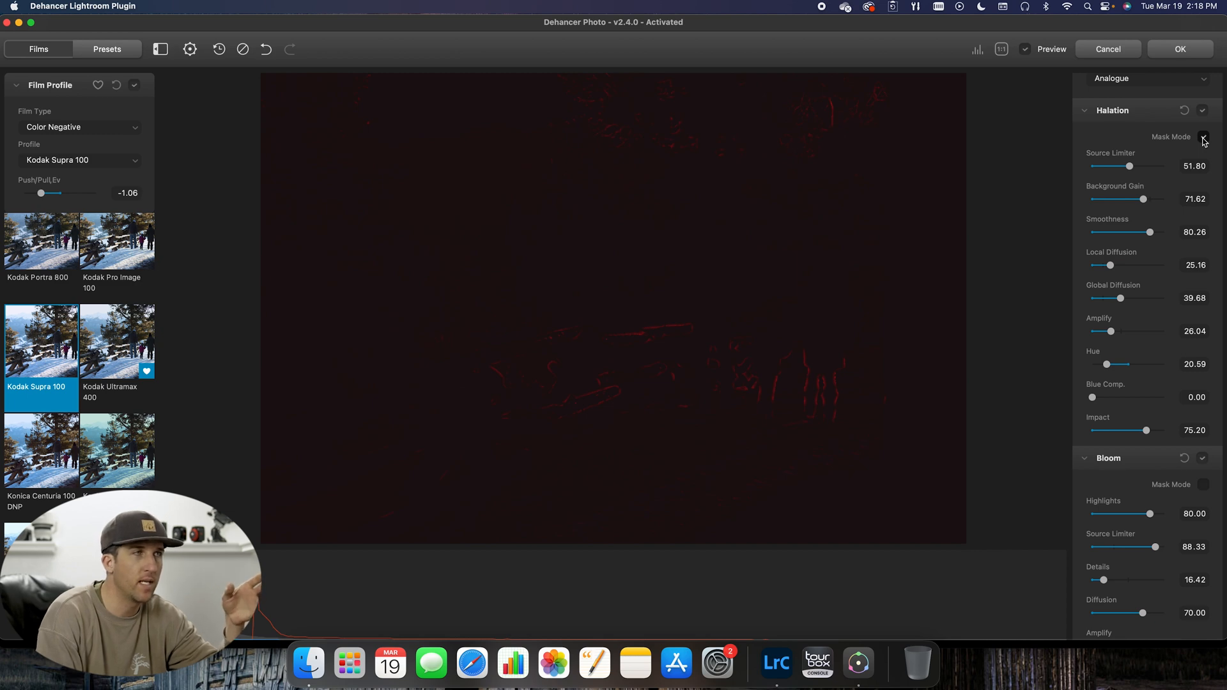
pyautogui.click(1204, 138)
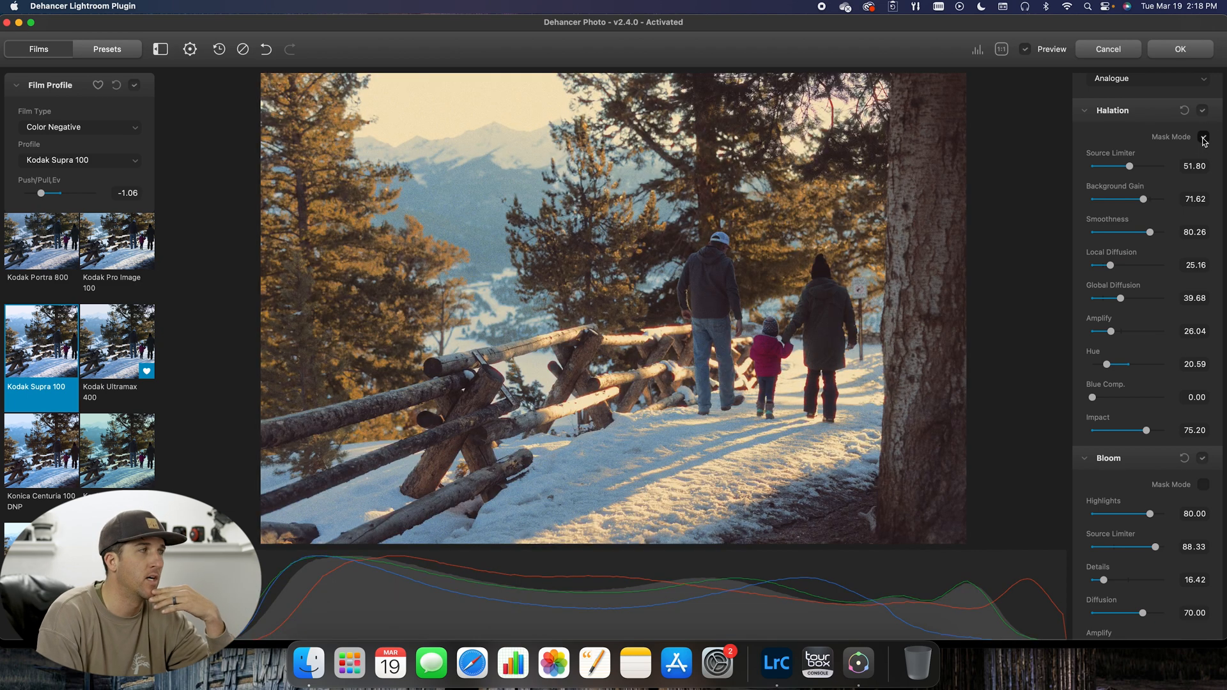
pyautogui.click(1204, 138)
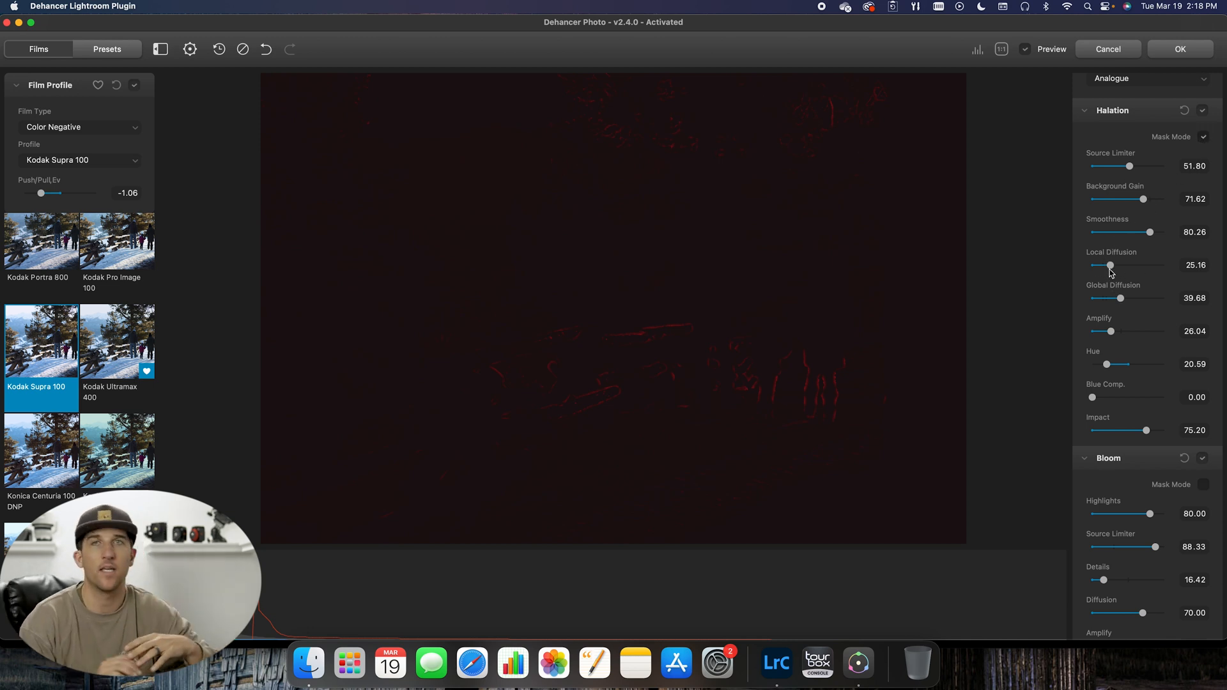
pyautogui.moveTo(1111, 267)
pyautogui.mouseDown()
pyautogui.moveTo(1223, 269)
pyautogui.moveTo(1101, 272)
pyautogui.moveTo(1114, 278)
pyautogui.mouseUp()
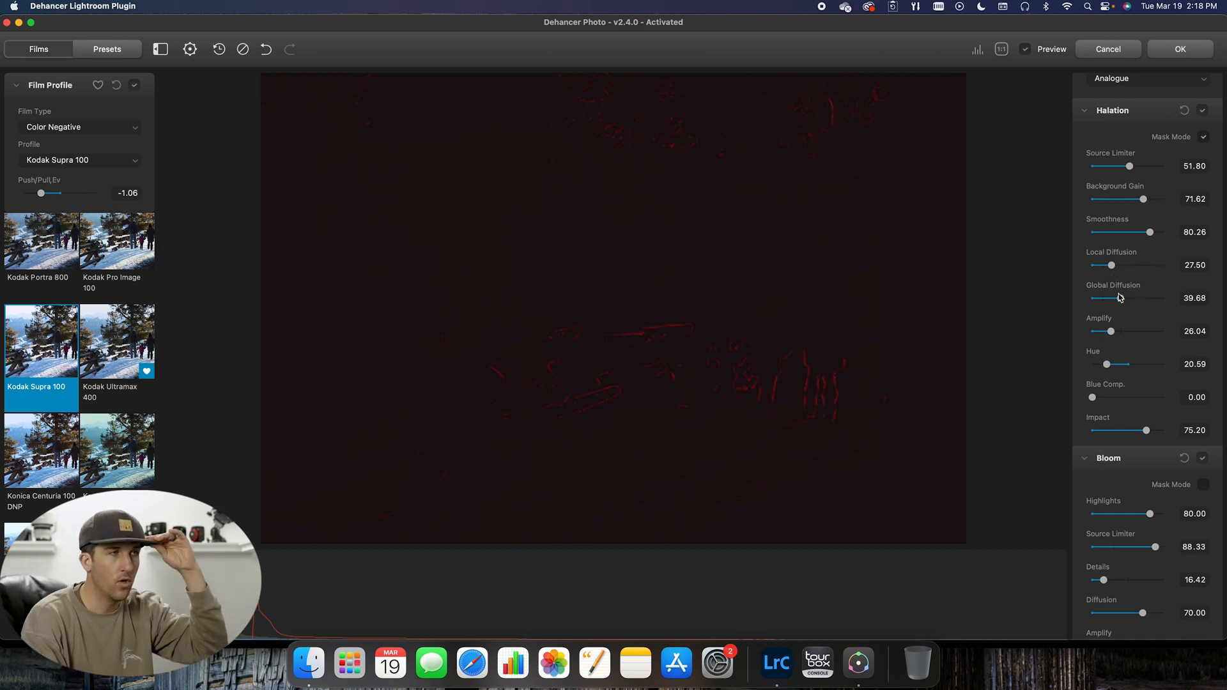
# Step: Try Halation global diffusion values of 36.74 and 0.00, and set it to 100.00 with the mask displayed
pyautogui.moveTo(1120, 297)
pyautogui.mouseDown()
pyautogui.moveTo(1194, 299)
pyautogui.moveTo(1120, 306)
pyautogui.mouseUp()
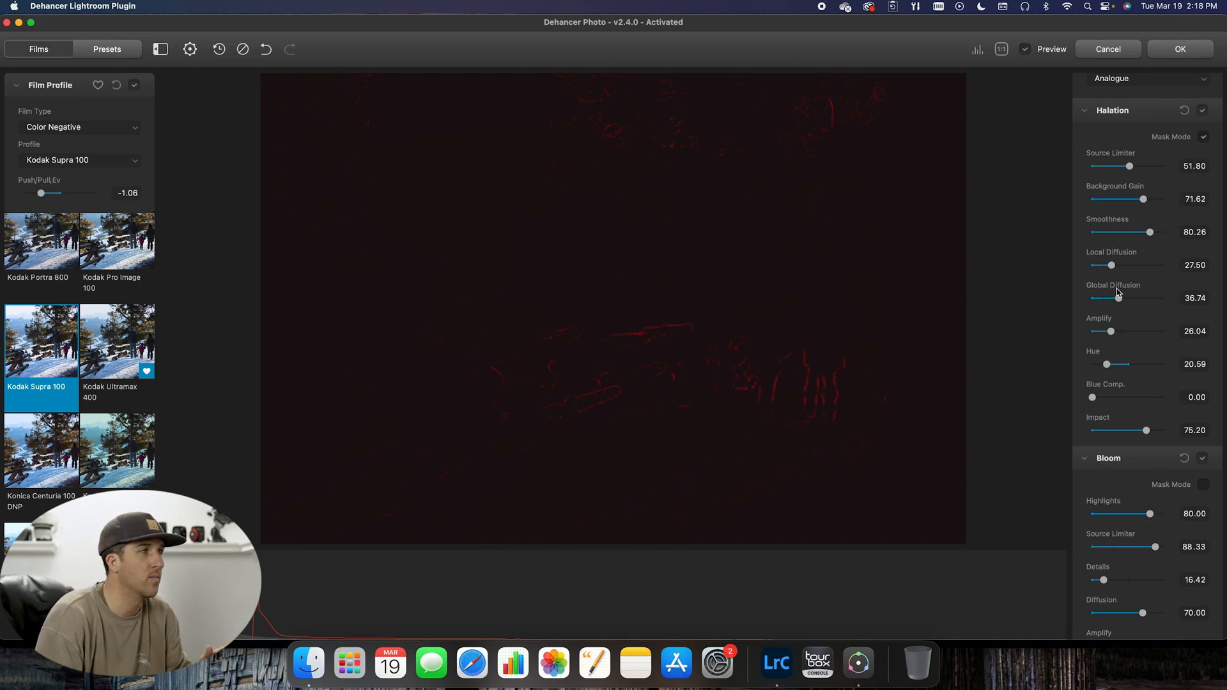
pyautogui.moveTo(1119, 298); pyautogui.dragTo(1066, 305)
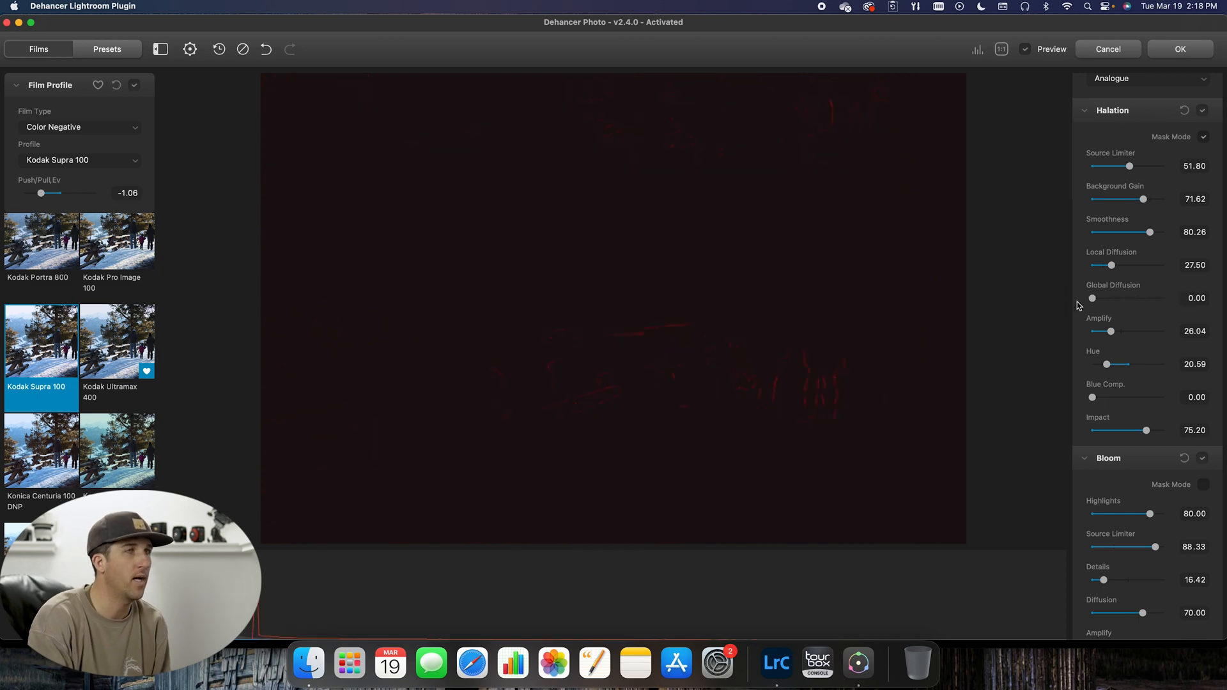
pyautogui.moveTo(1106, 300); pyautogui.dragTo(1166, 298)
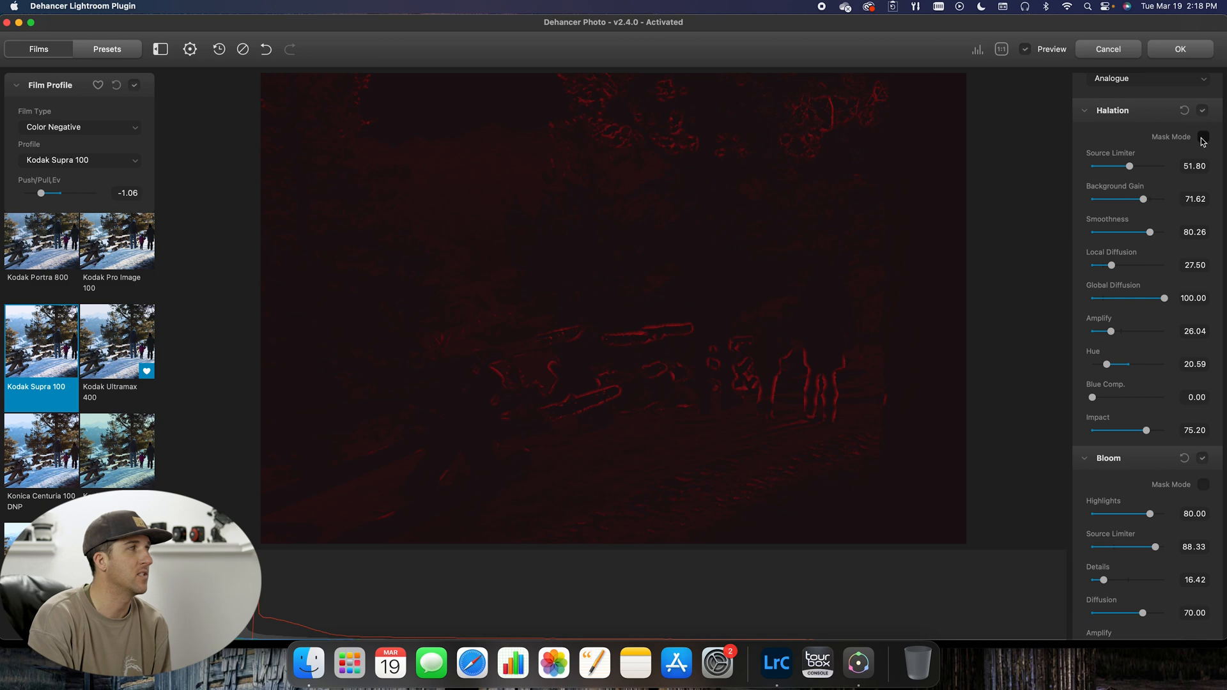
# Step: Hide the Halation mask and set global diffusion to 34.66, and try an impact of 100.00 before setting it to 75.29
pyautogui.click(1204, 138)
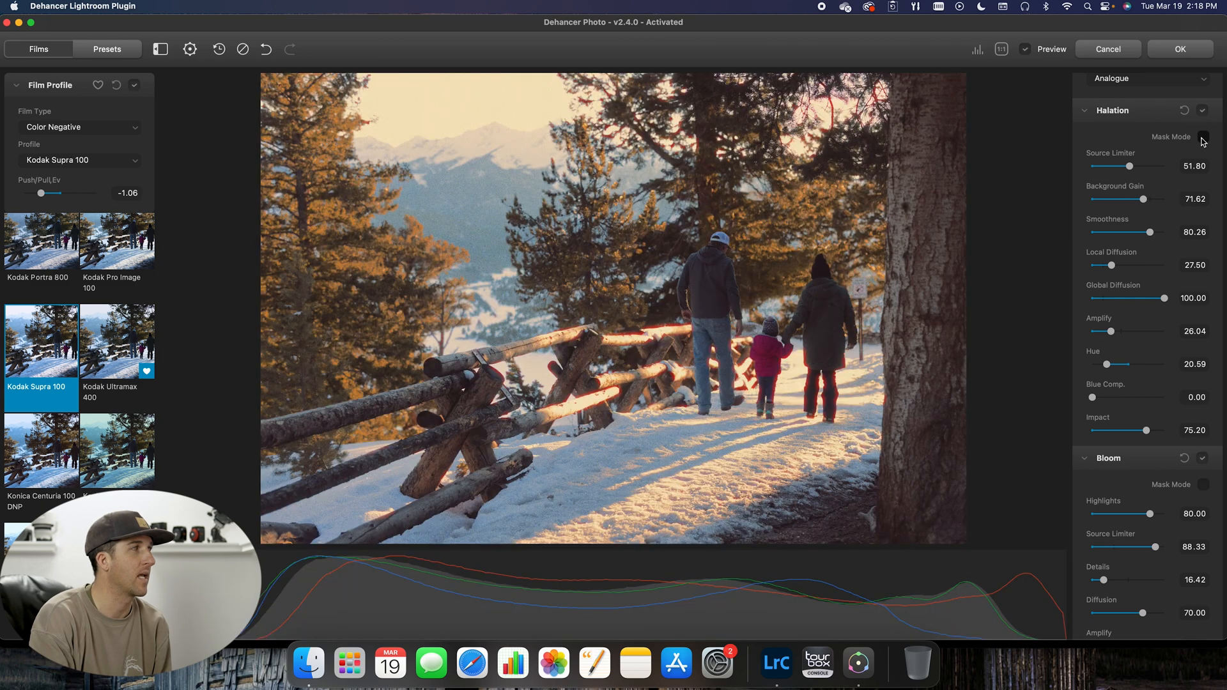
pyautogui.click(1117, 301)
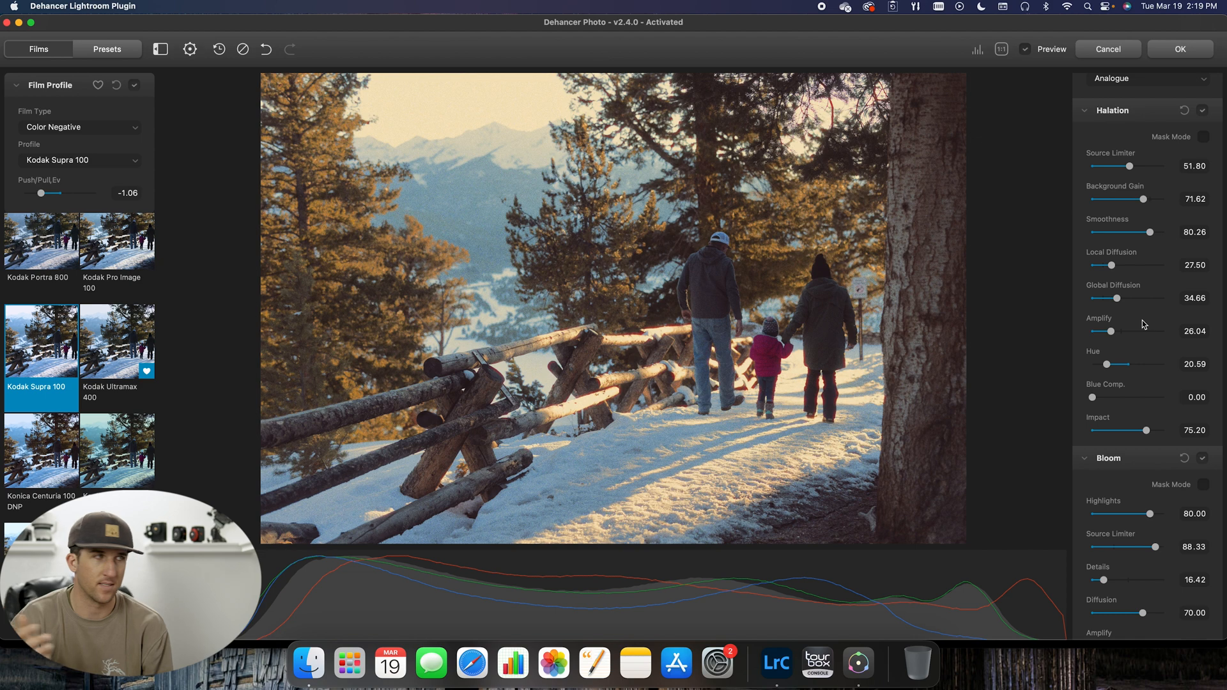
pyautogui.scroll(-3, 1142, 320)
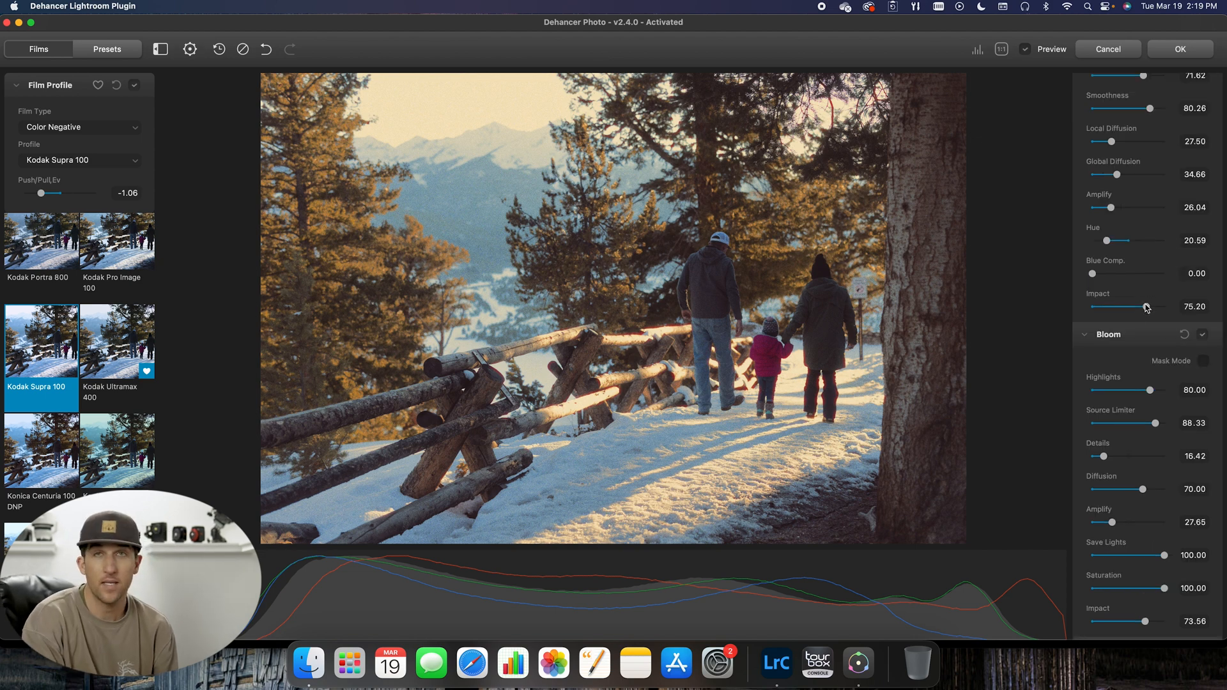
pyautogui.scroll(-1, 1147, 311)
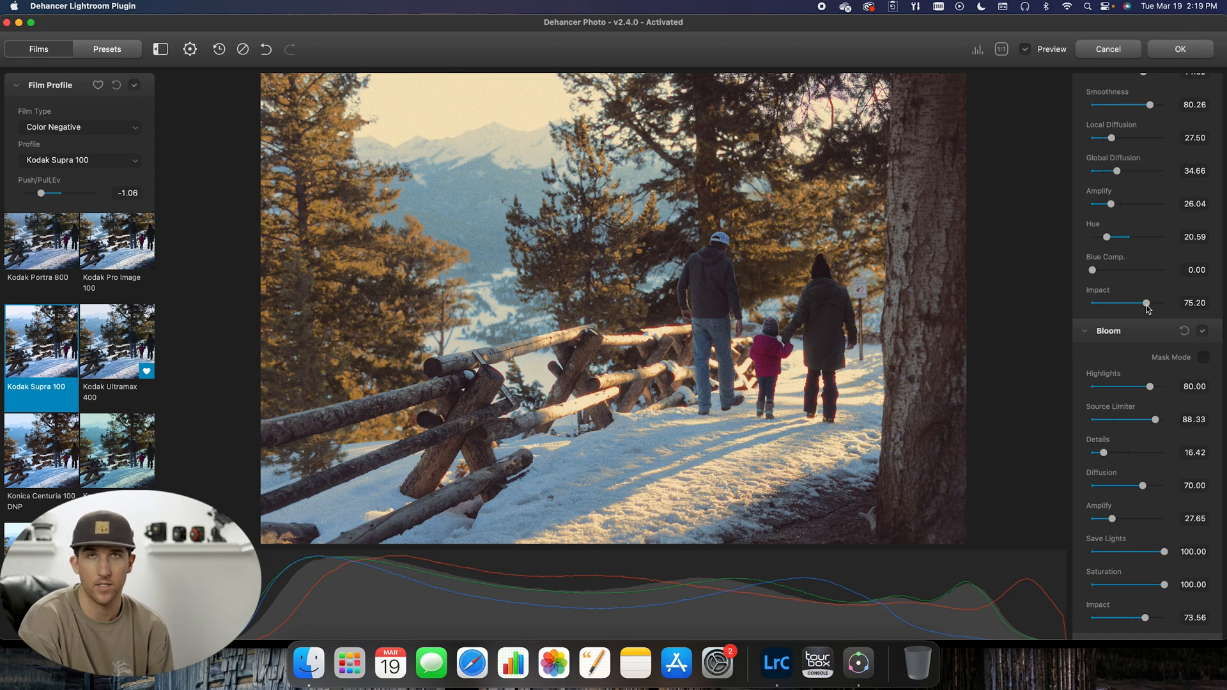
pyautogui.moveTo(1148, 309); pyautogui.dragTo(1193, 308)
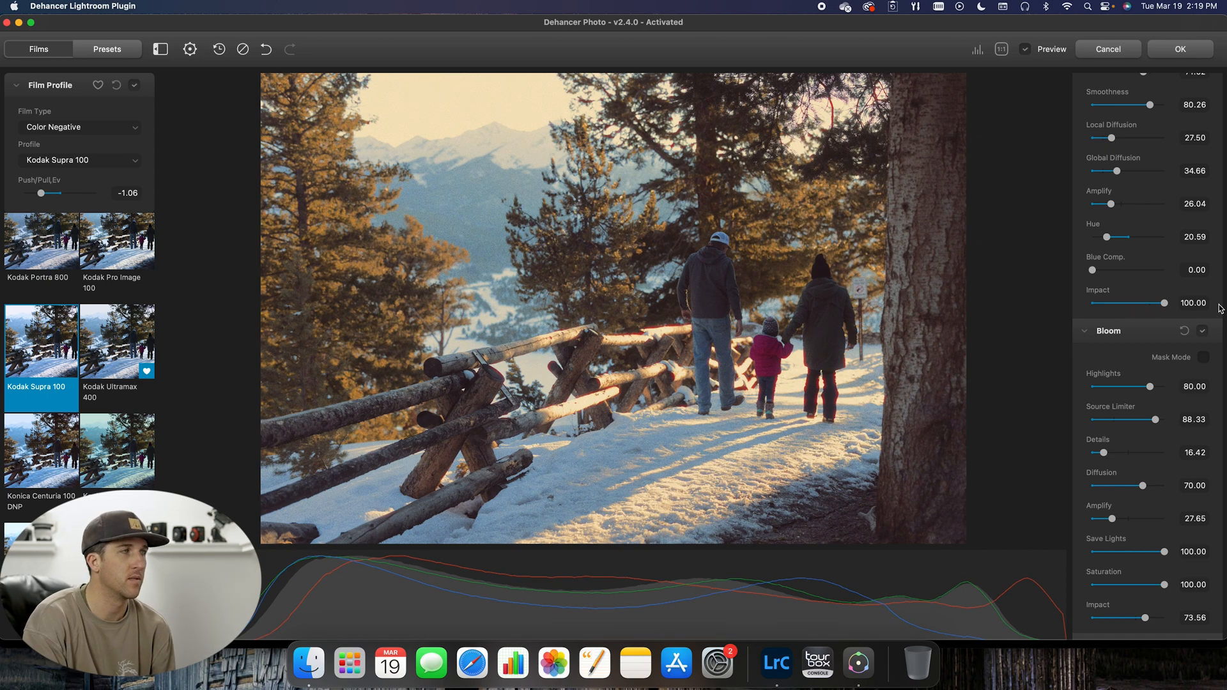
pyautogui.moveTo(1169, 305)
pyautogui.mouseDown()
pyautogui.moveTo(1056, 308)
pyautogui.moveTo(1146, 304)
pyautogui.mouseUp()
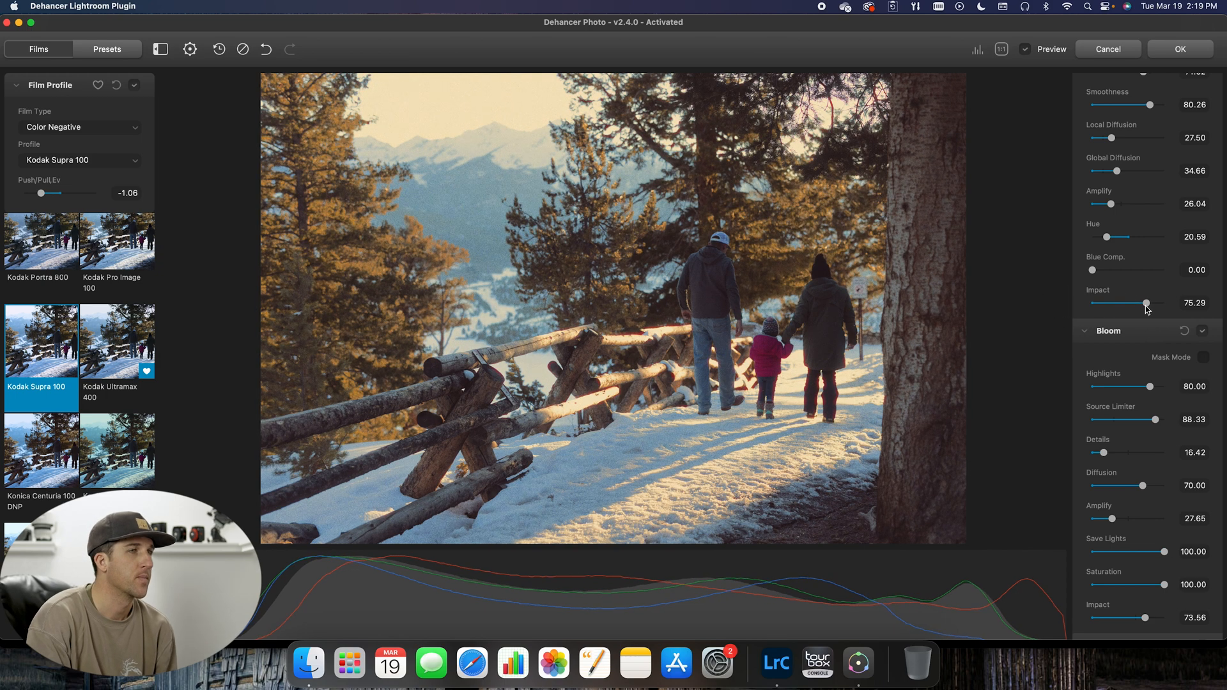
# Step: Compare the photo with Bloom off and on, and inspect the Bloom mask before returning to the normal photo
pyautogui.scroll(-2, 1163, 325)
pyautogui.click(1203, 288)
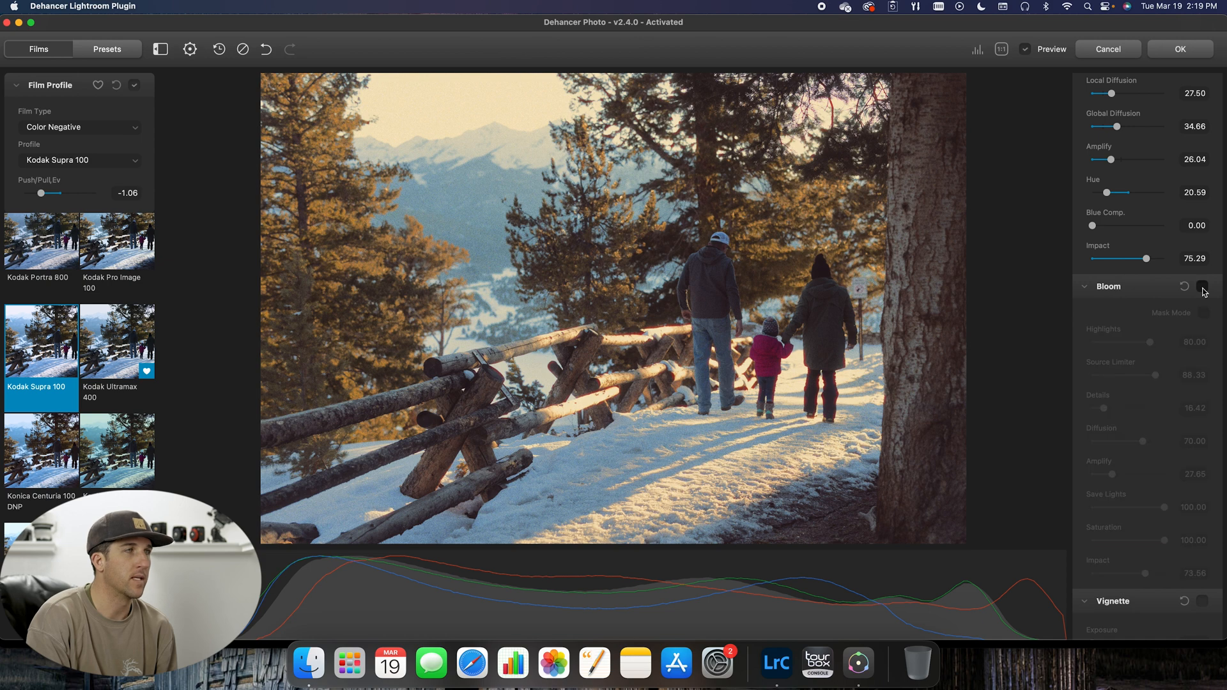
pyautogui.click(1203, 287)
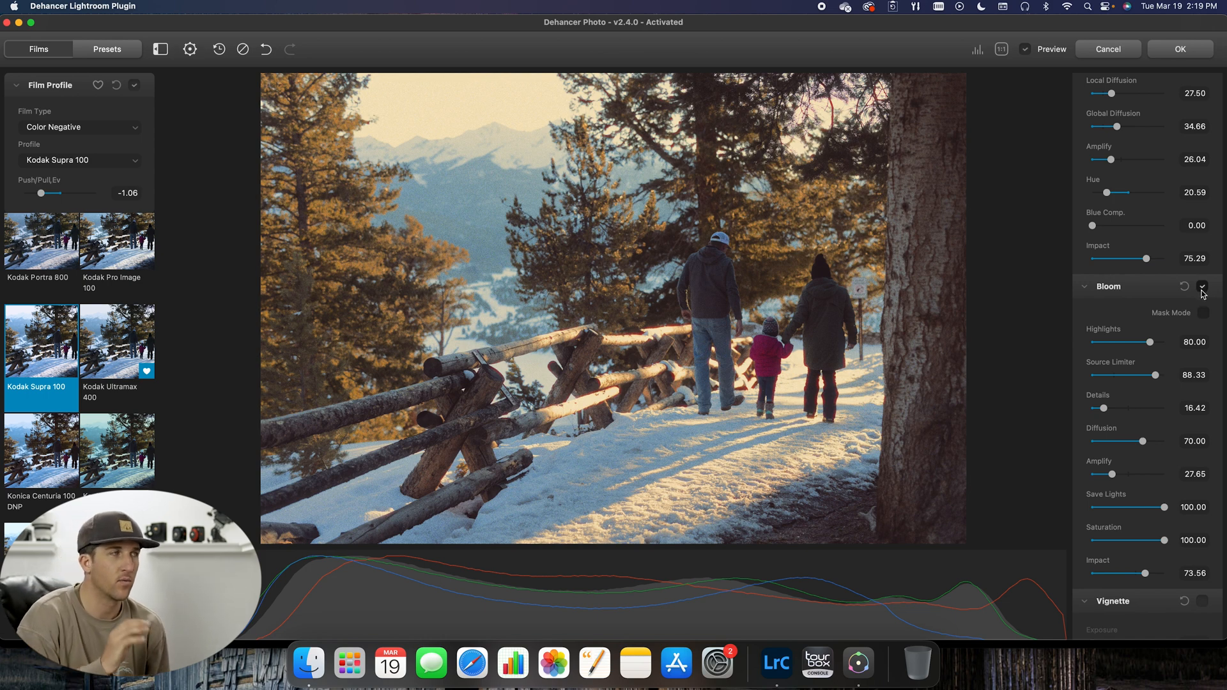
pyautogui.scroll(-2, 1205, 300)
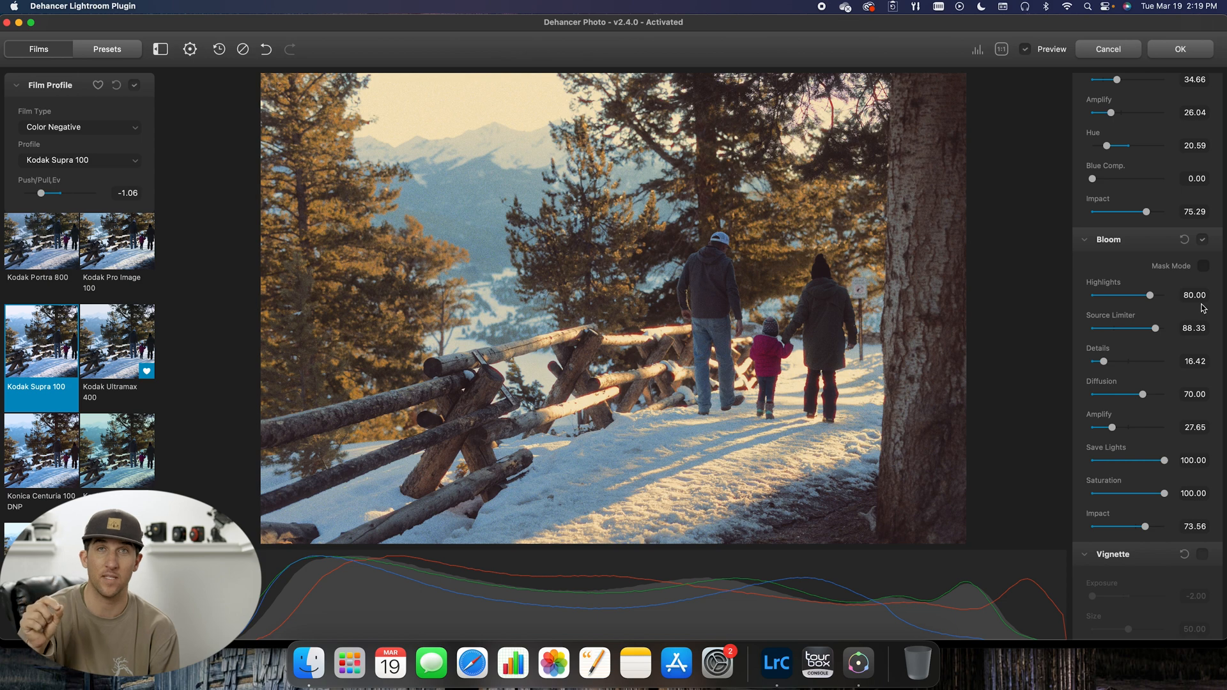
pyautogui.click(1204, 266)
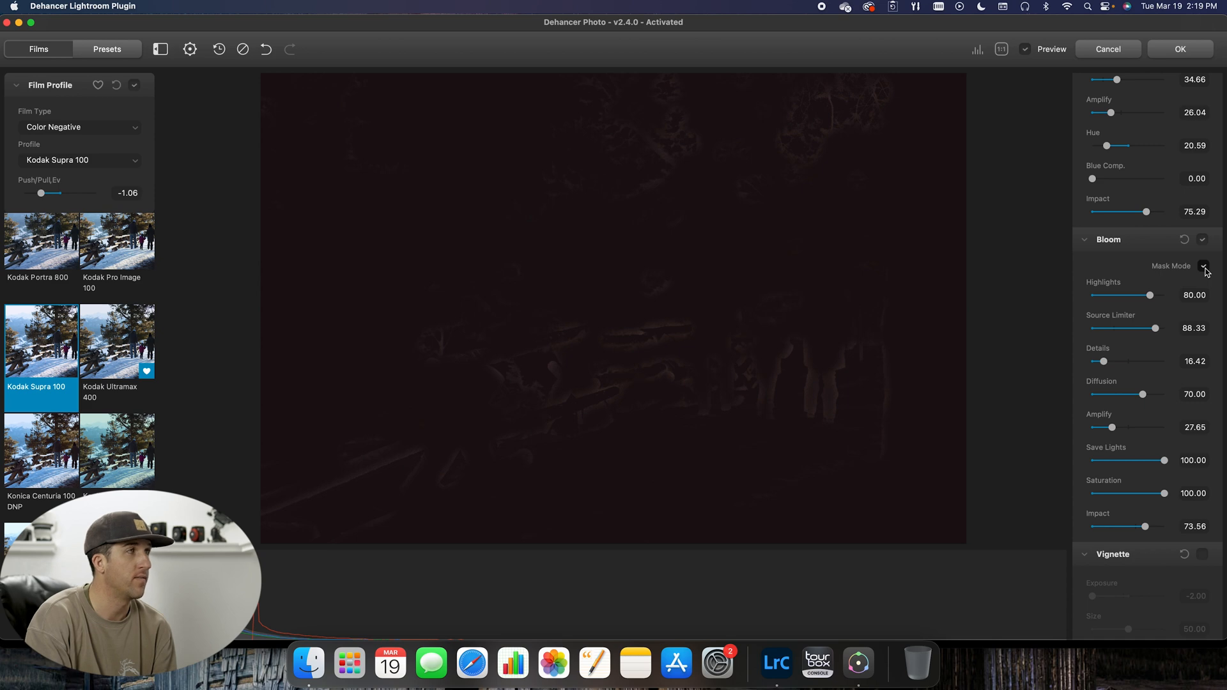
pyautogui.click(1204, 267)
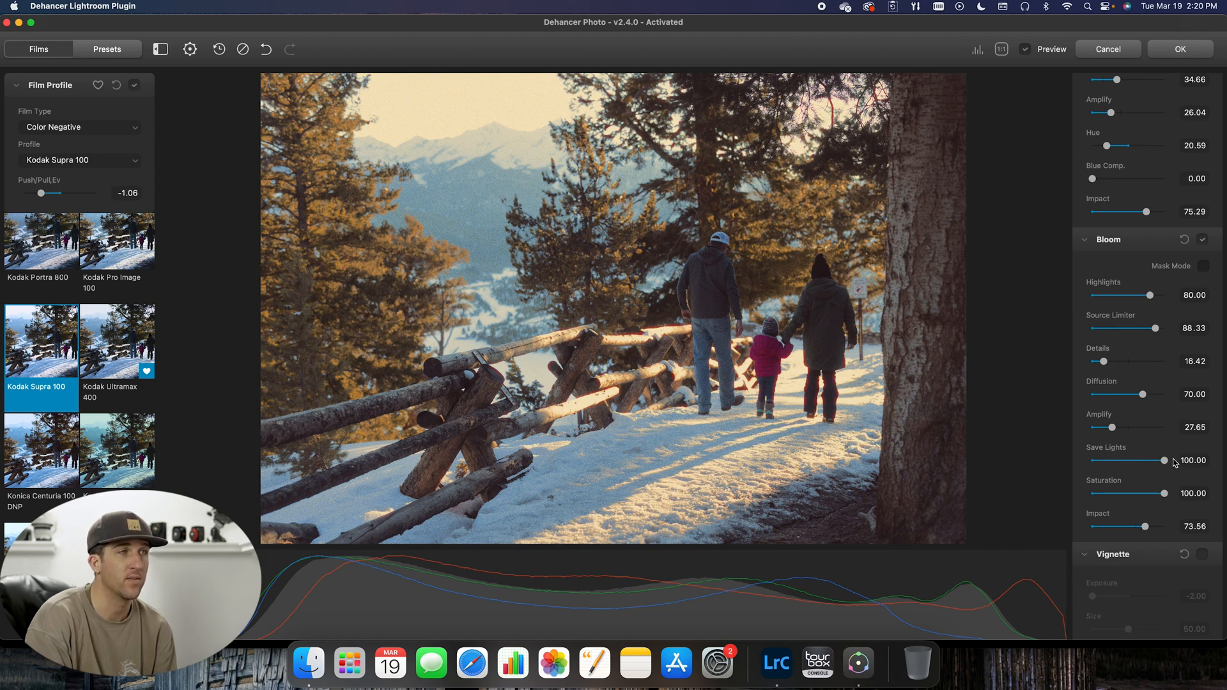
# Step: Try Bloom's Save Lights at 0.00 on the photo and restore it to 100.00
pyautogui.moveTo(1166, 464); pyautogui.dragTo(1083, 465)
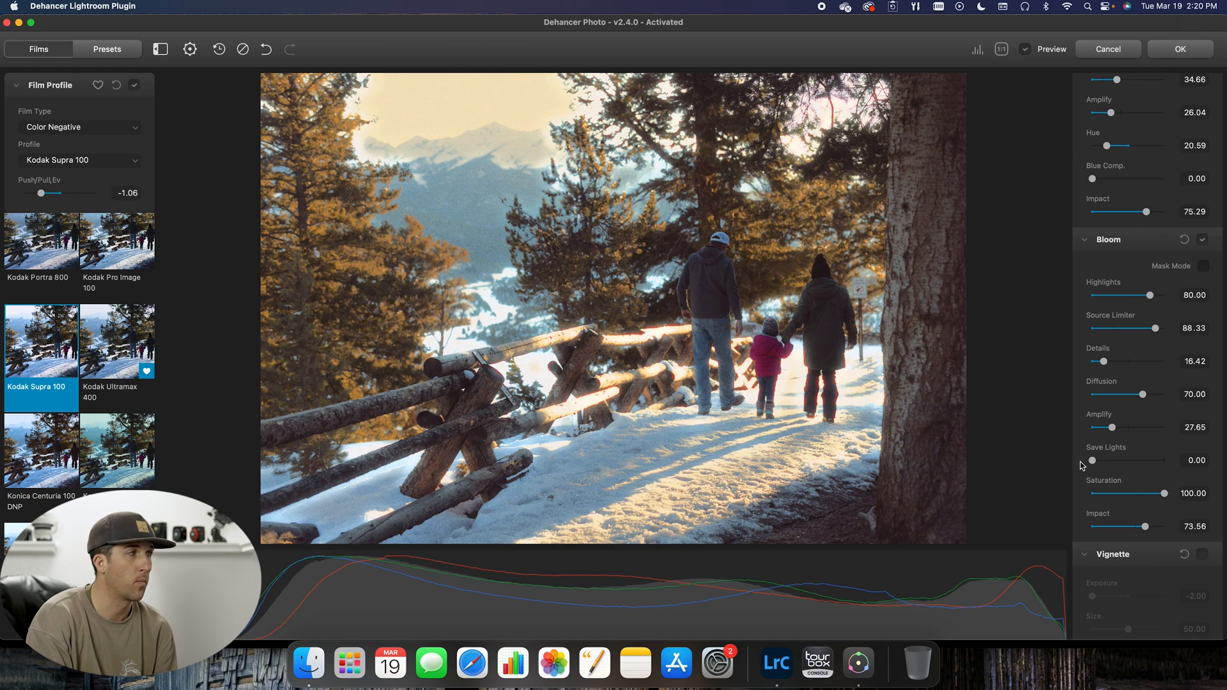
pyautogui.click(1205, 266)
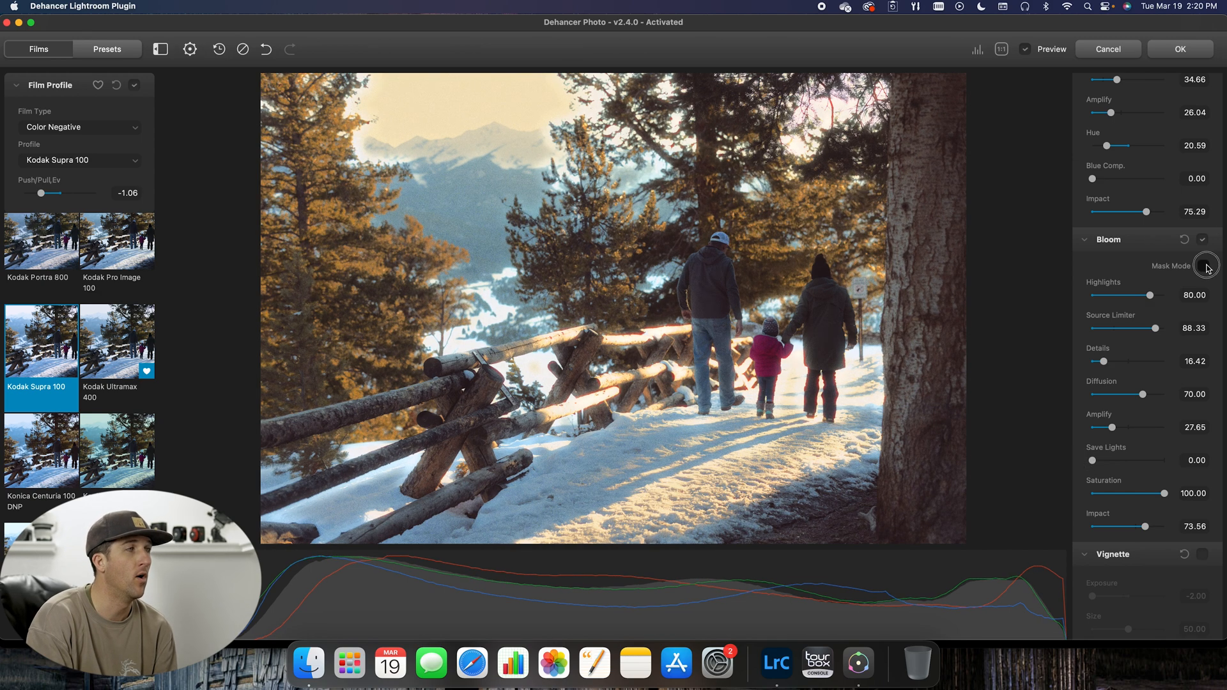
pyautogui.click(1205, 266)
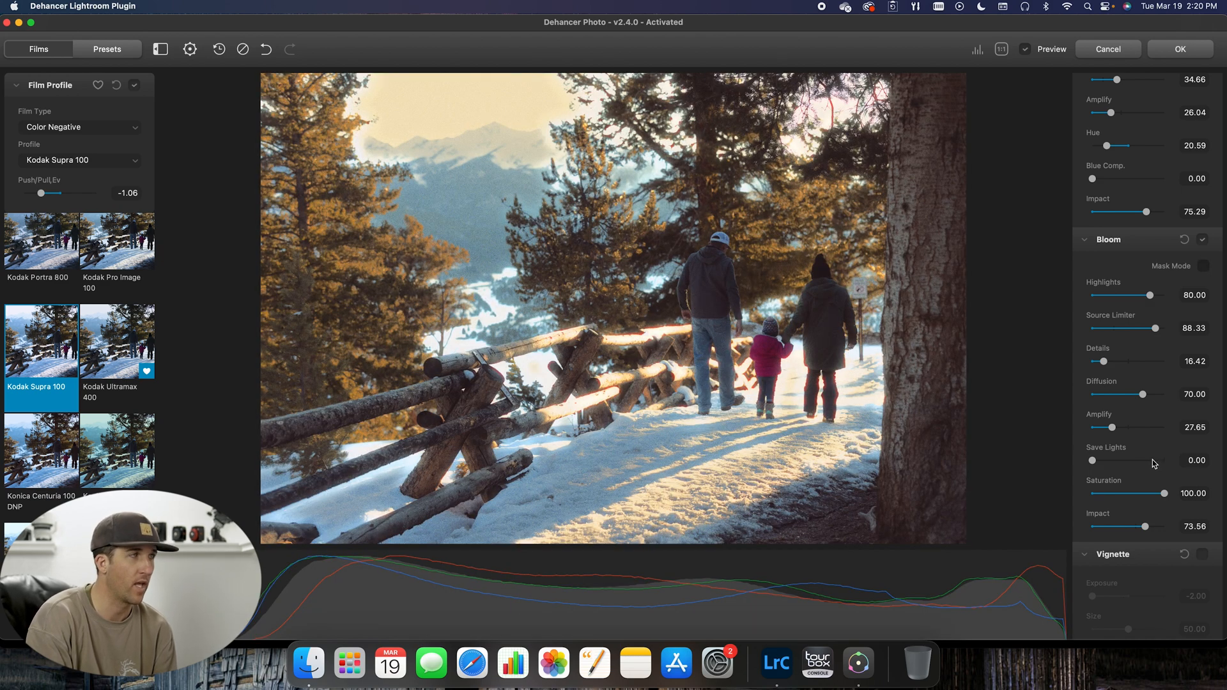
pyautogui.moveTo(1092, 460); pyautogui.dragTo(1170, 461)
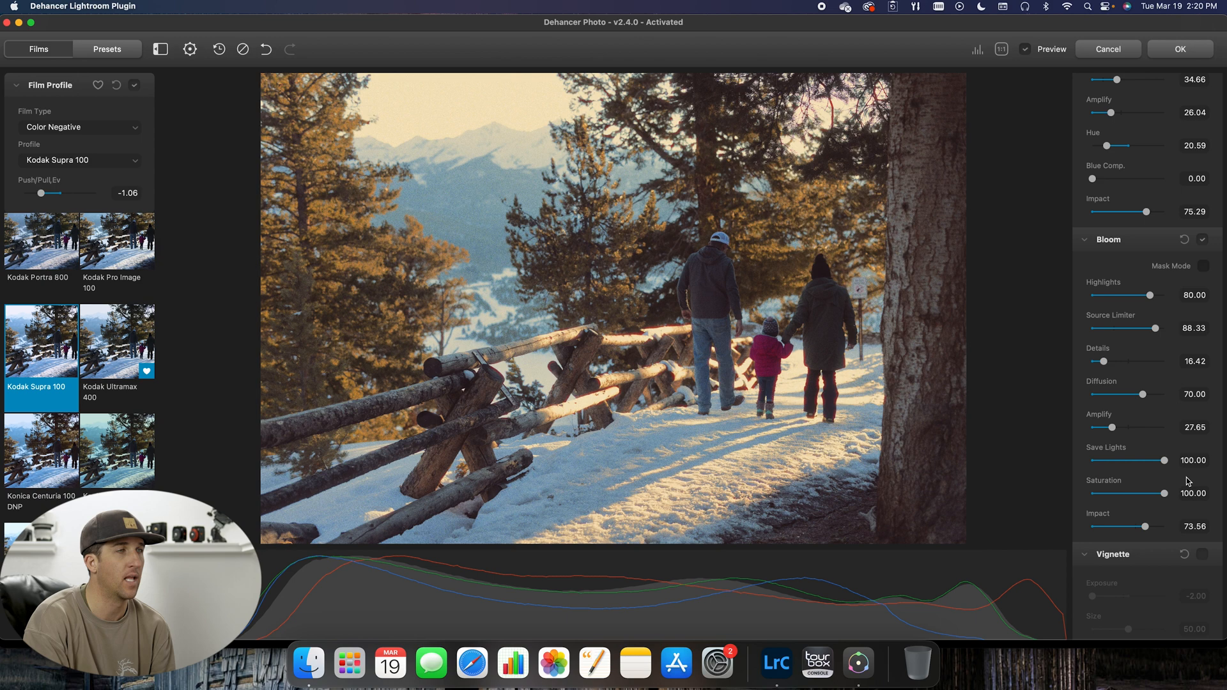
# Step: Try the Vignette with feather values of 100.00 and 20.18 and the aspect ratio at its minimum, and turn the effect off
pyautogui.scroll(-3, 1186, 484)
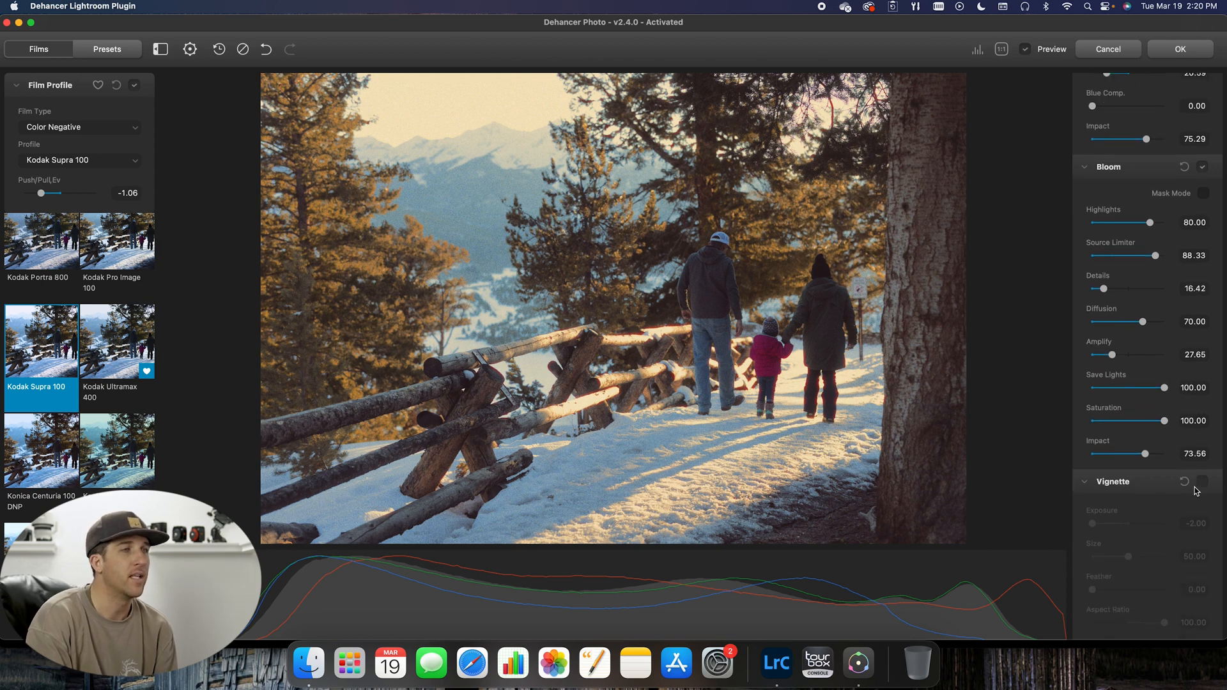
pyautogui.click(1202, 482)
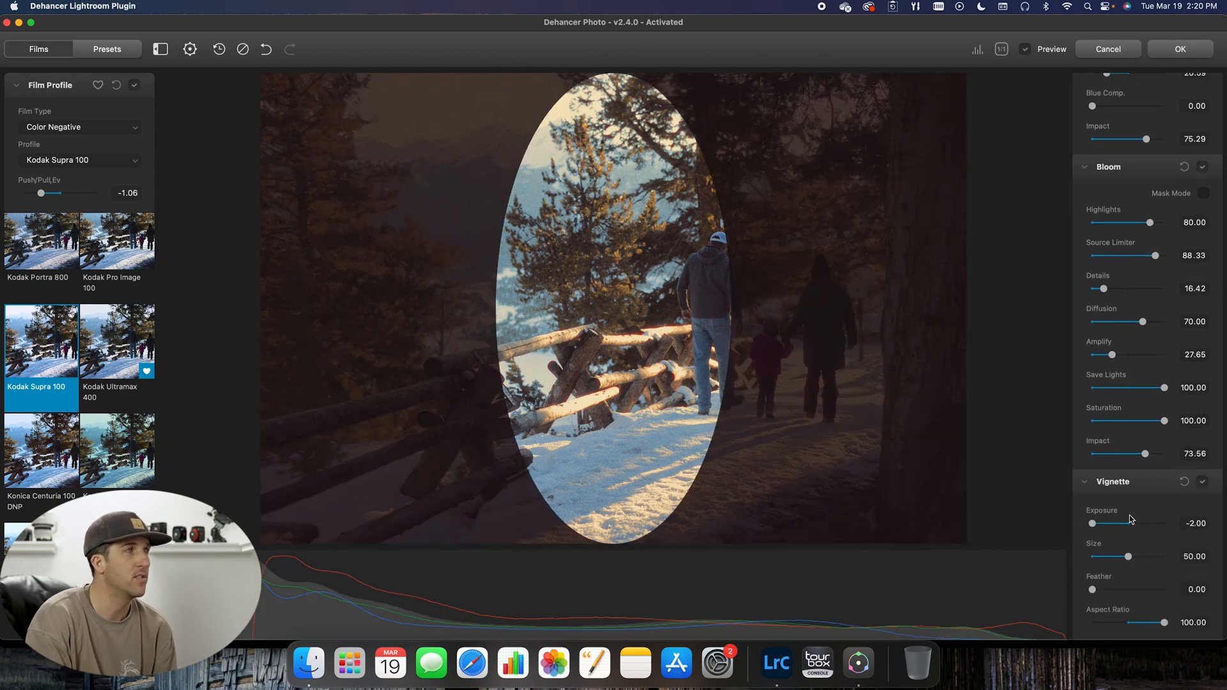
pyautogui.doubleClick(1093, 589)
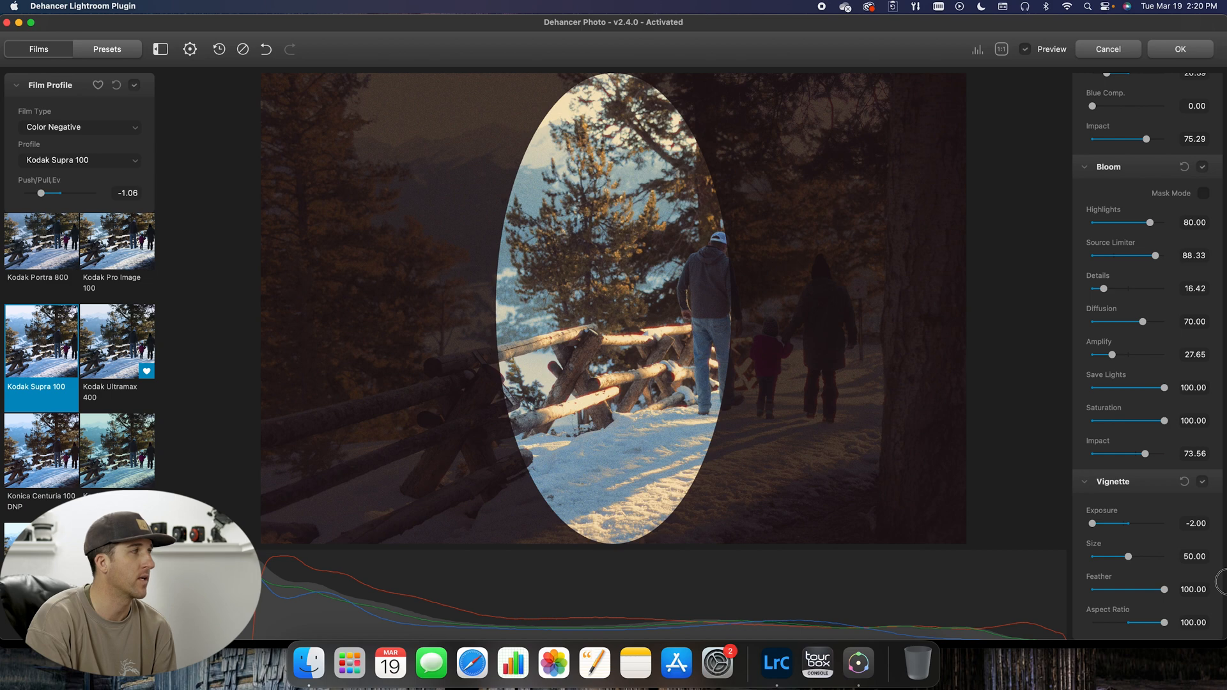
pyautogui.moveTo(1095, 526); pyautogui.dragTo(959, 519)
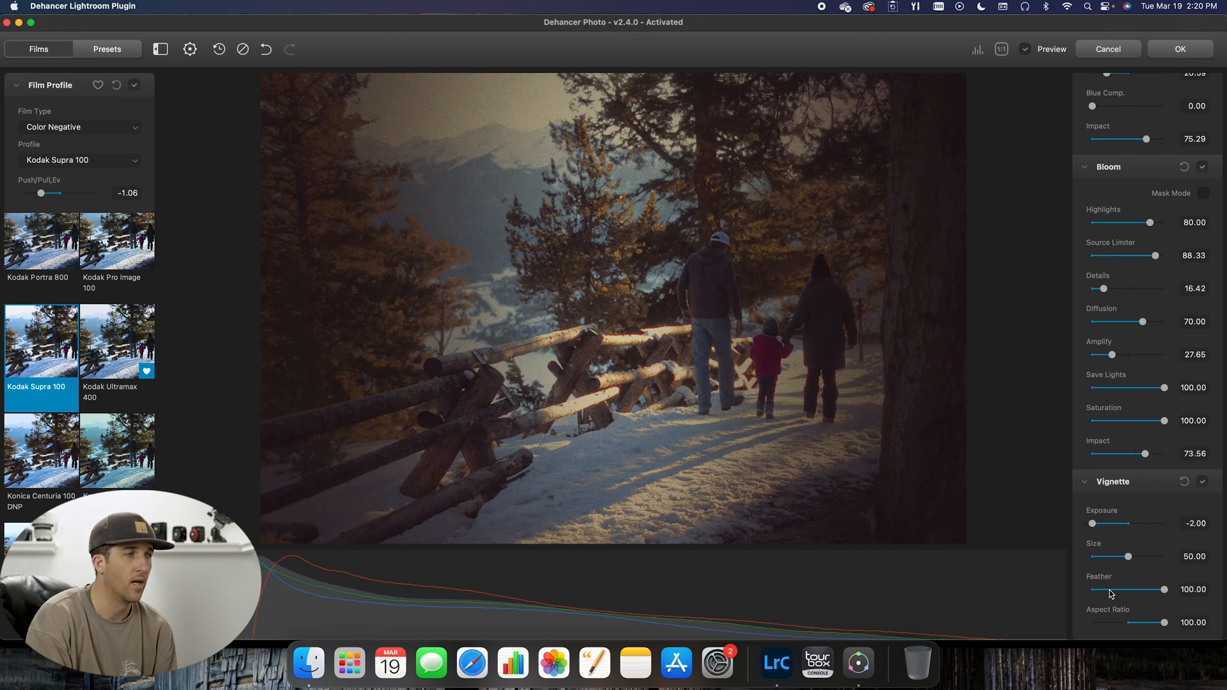
pyautogui.click(1108, 590)
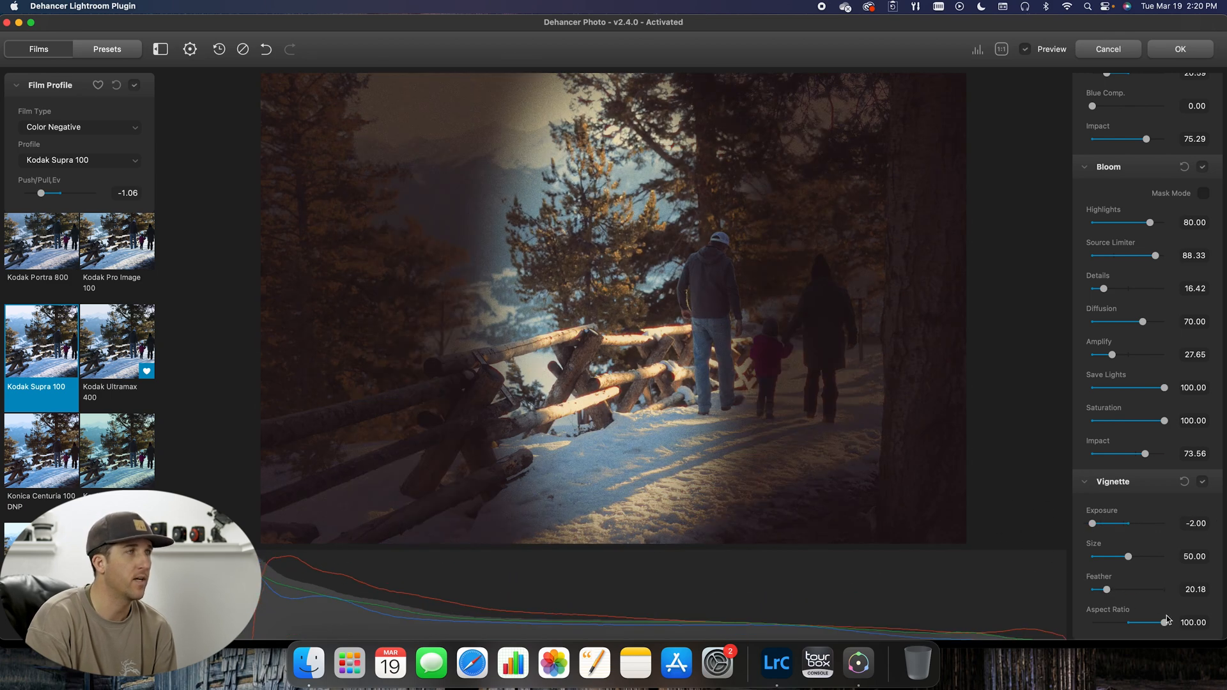
pyautogui.moveTo(1165, 624); pyautogui.dragTo(1221, 610)
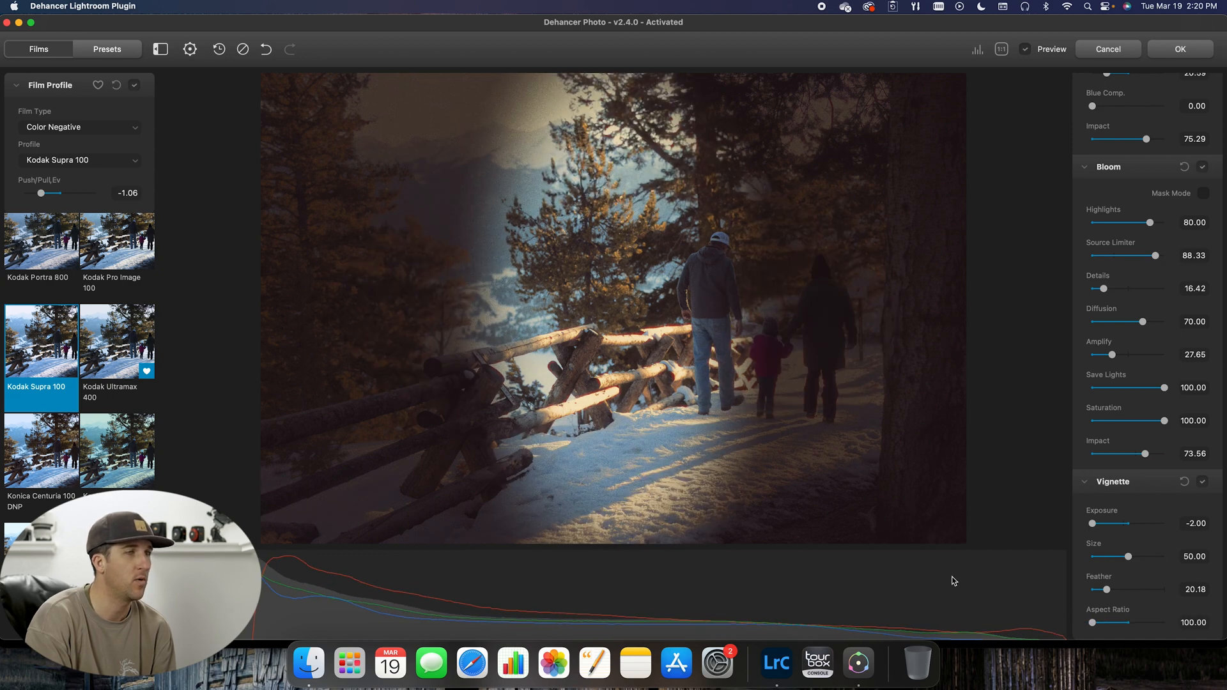
pyautogui.click(1204, 483)
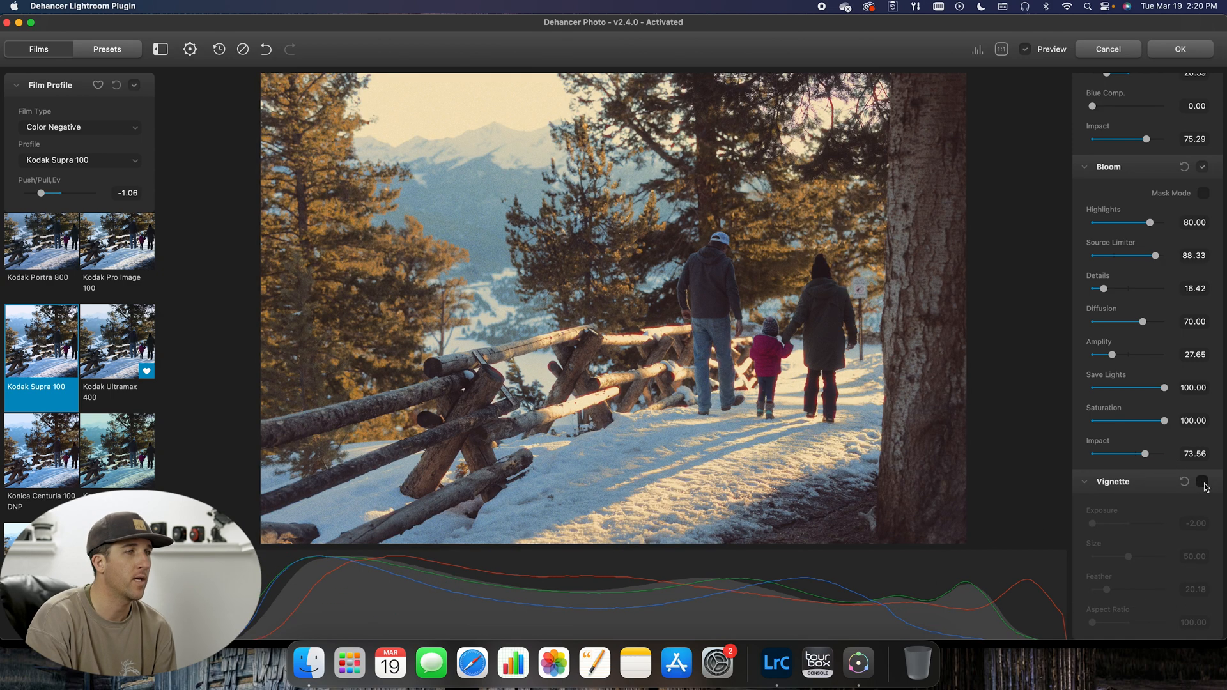